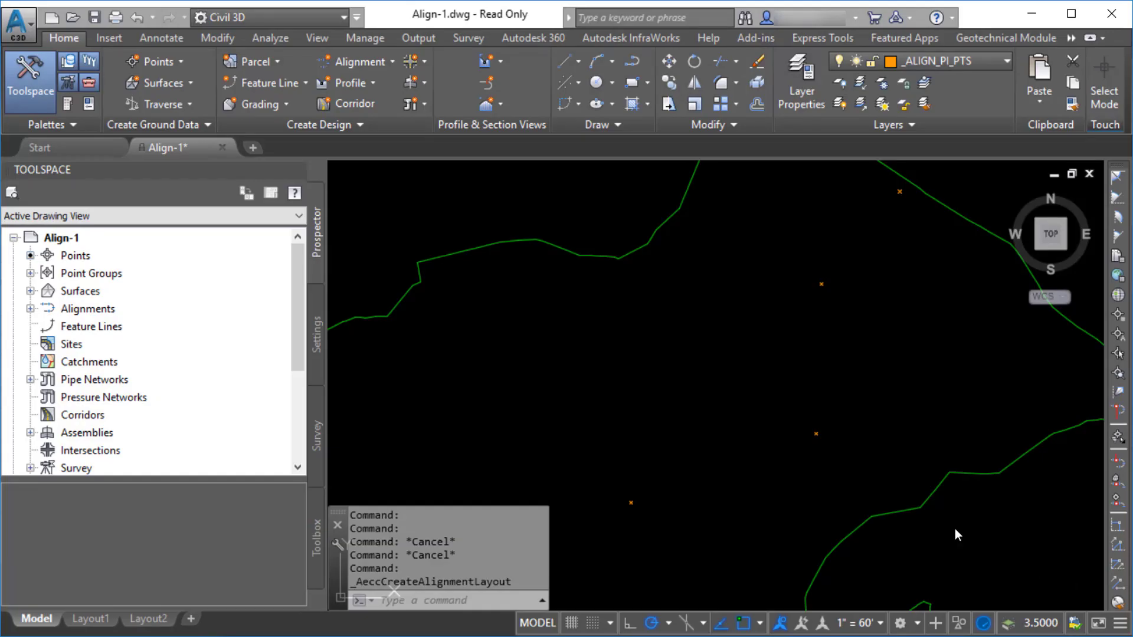
Open the Alignment dropdown in the Create Design panel of the Home tab
click(374, 60)
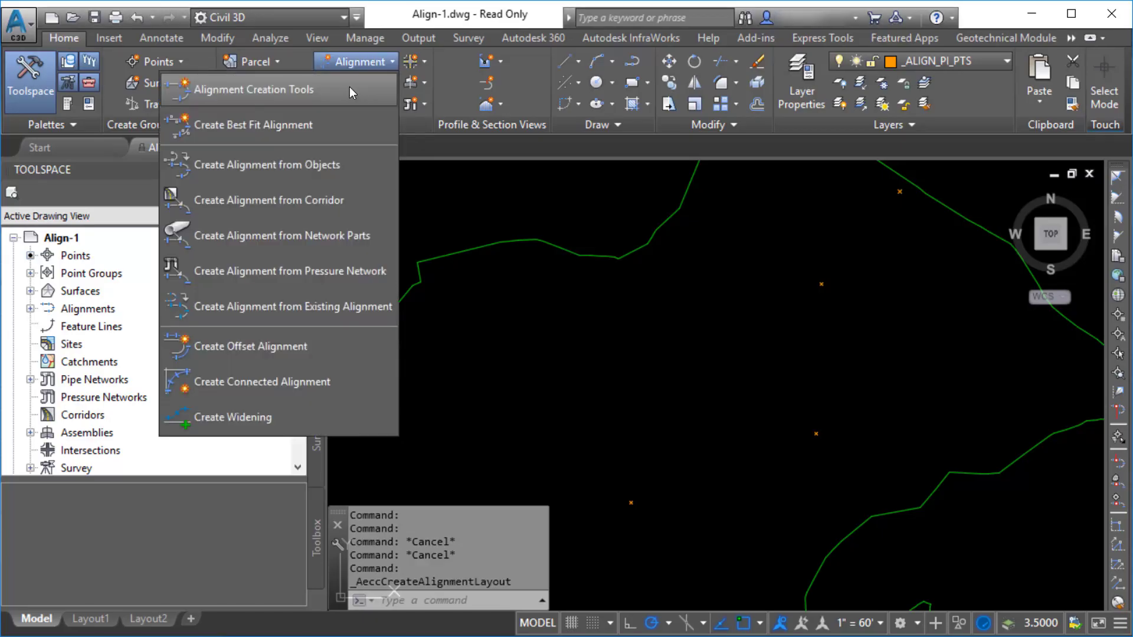
Create alignment 'Main Street' with Layout style and the Major Minor and Geometry Points label set
click(350, 87)
text(Main Street)
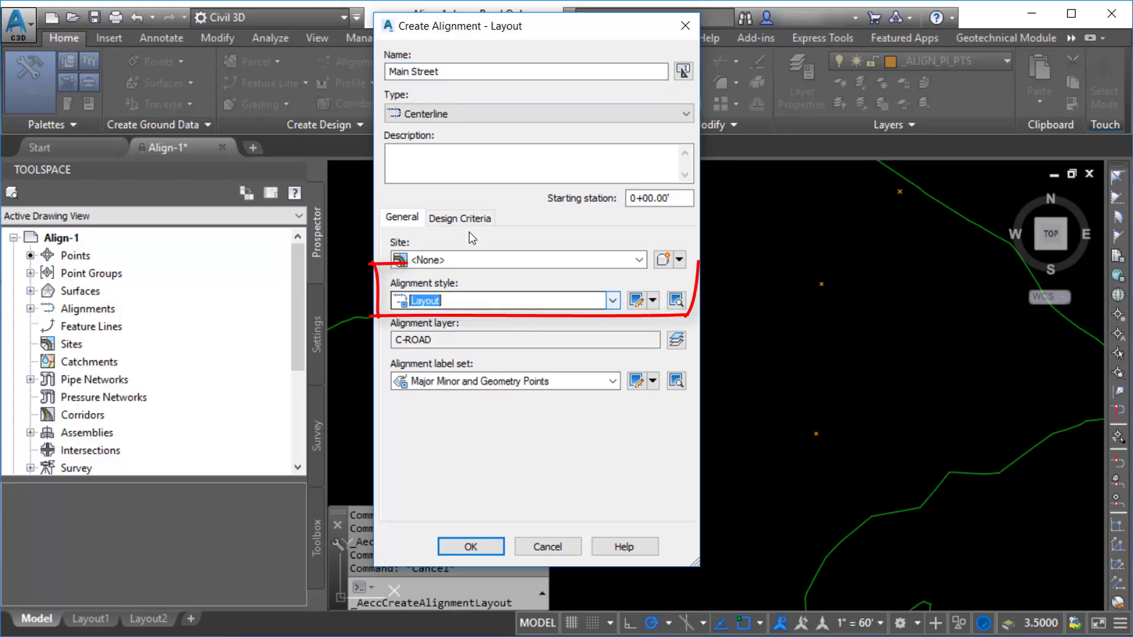
click(614, 381)
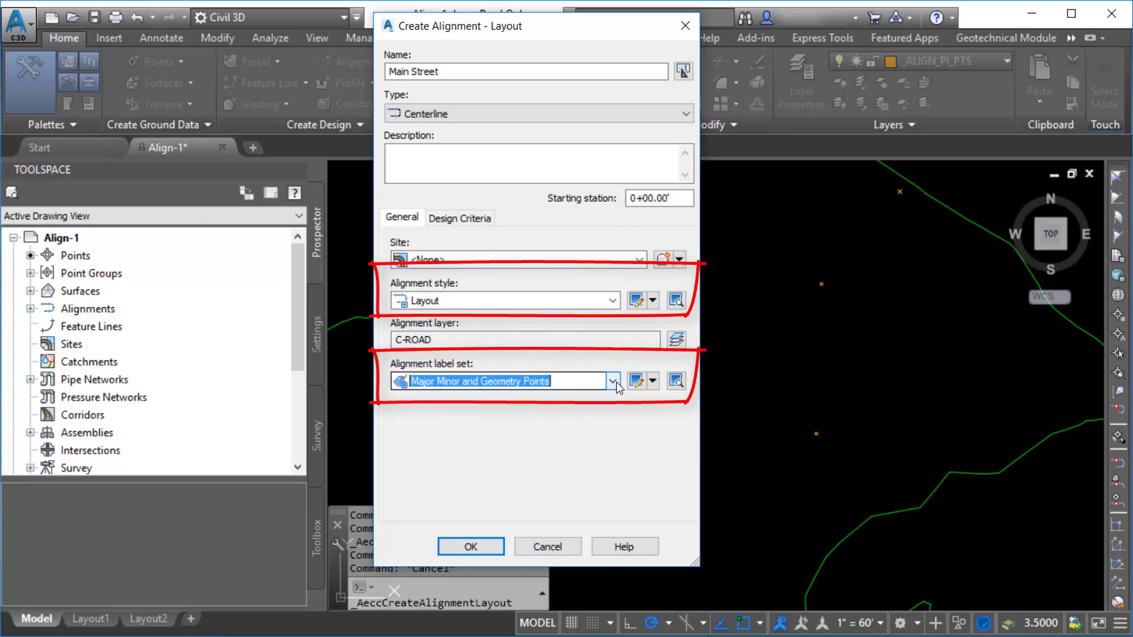
click(484, 547)
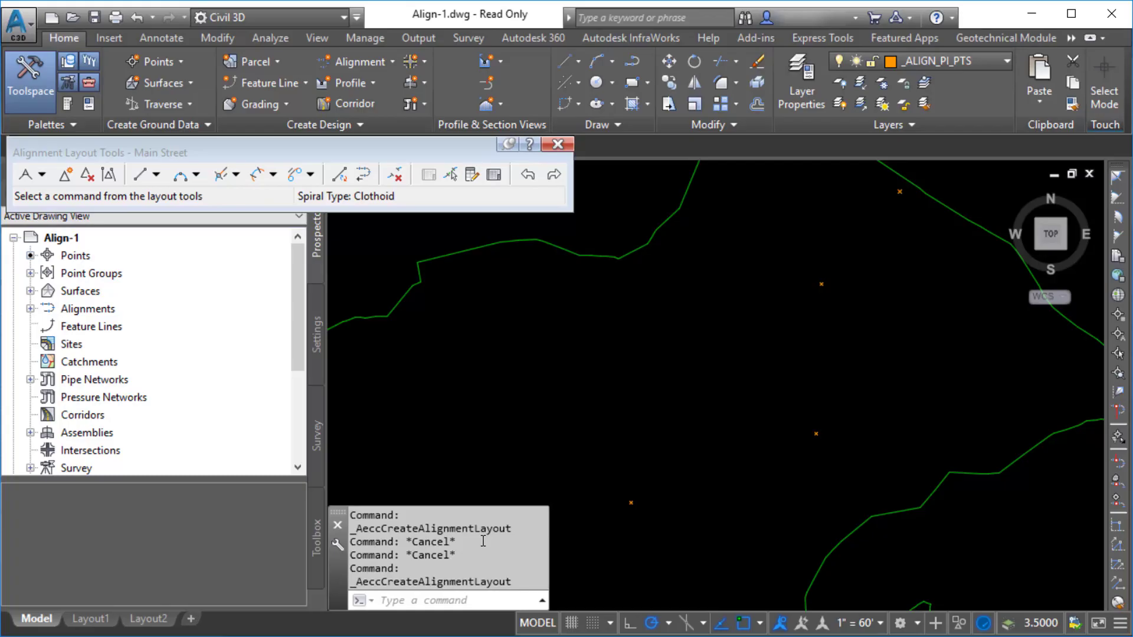
Draw Main Street as curveless tangents through the four orange PI point markers, lower-left to top
click(42, 174)
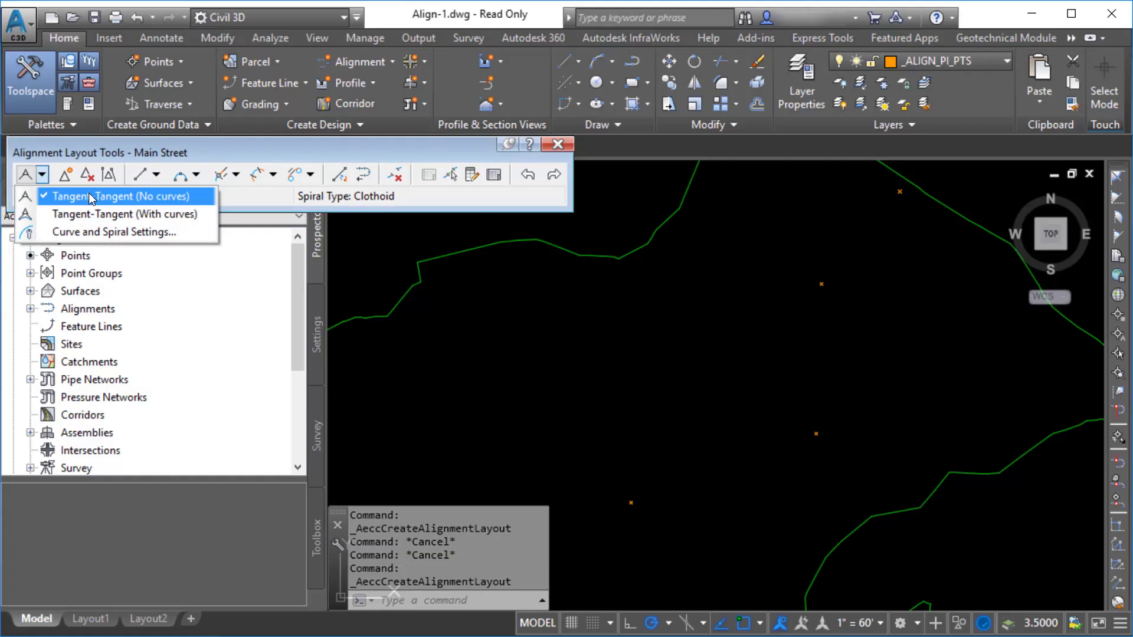
click(197, 196)
click(630, 502)
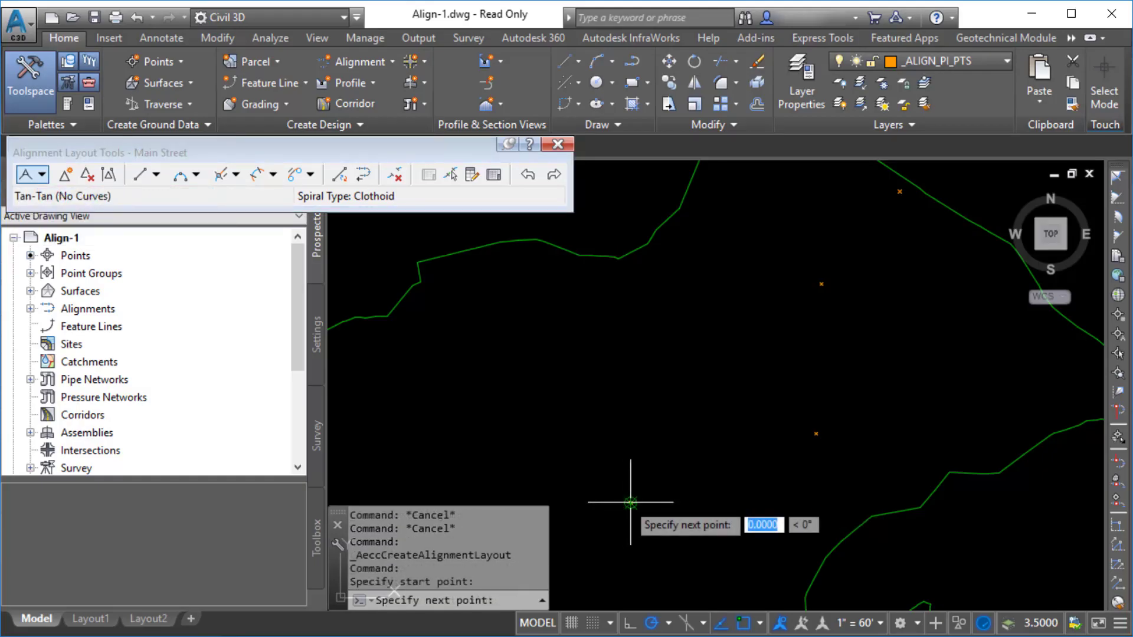
click(816, 434)
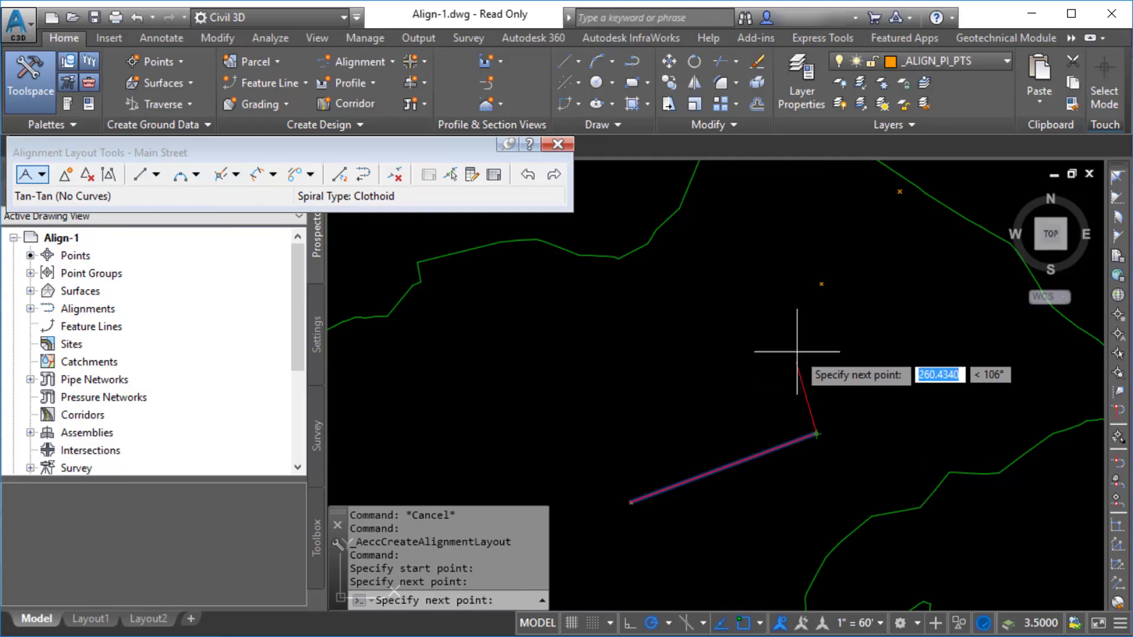
click(822, 284)
click(893, 193)
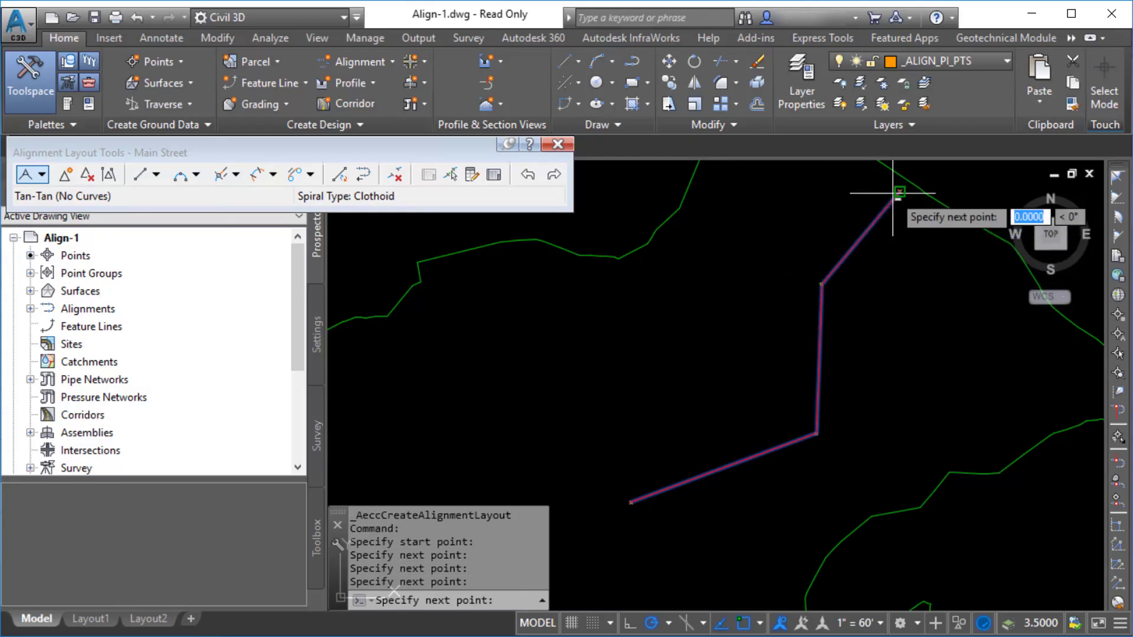
key(Return)
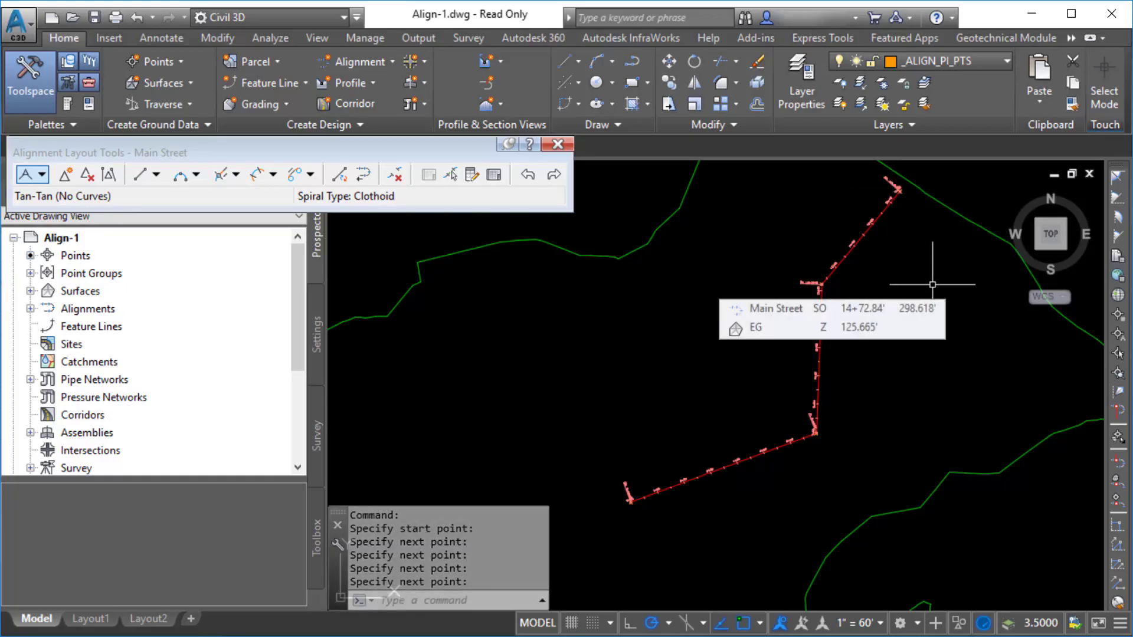
click(196, 174)
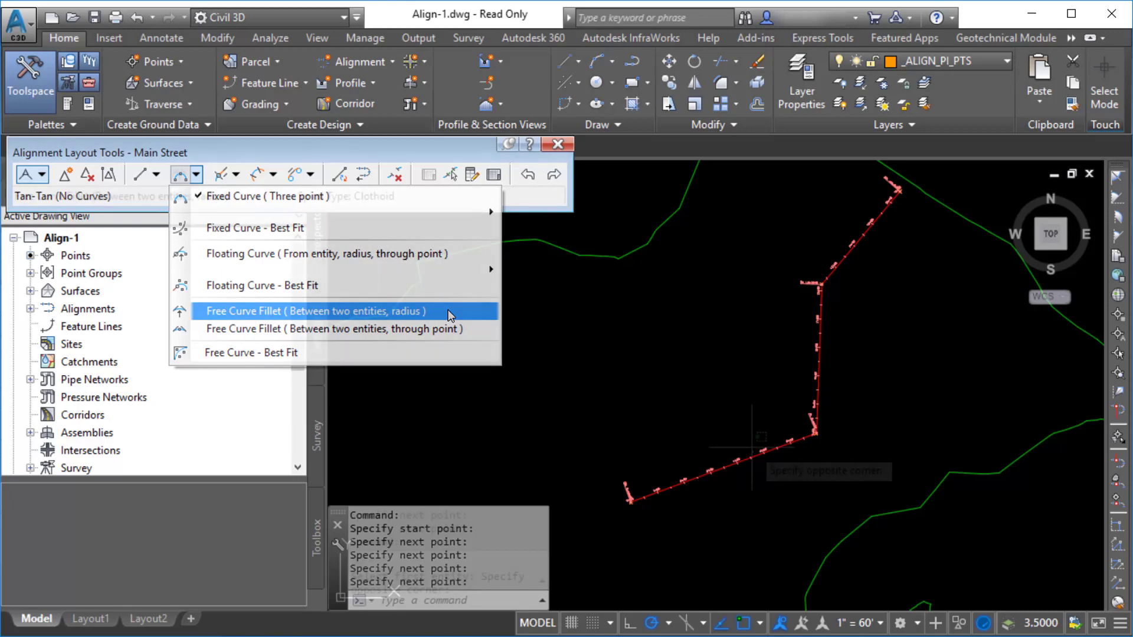
Fillet the lower bend's two tangents with a 200-foot free curve, less than 180 degrees
click(449, 313)
click(751, 456)
click(751, 459)
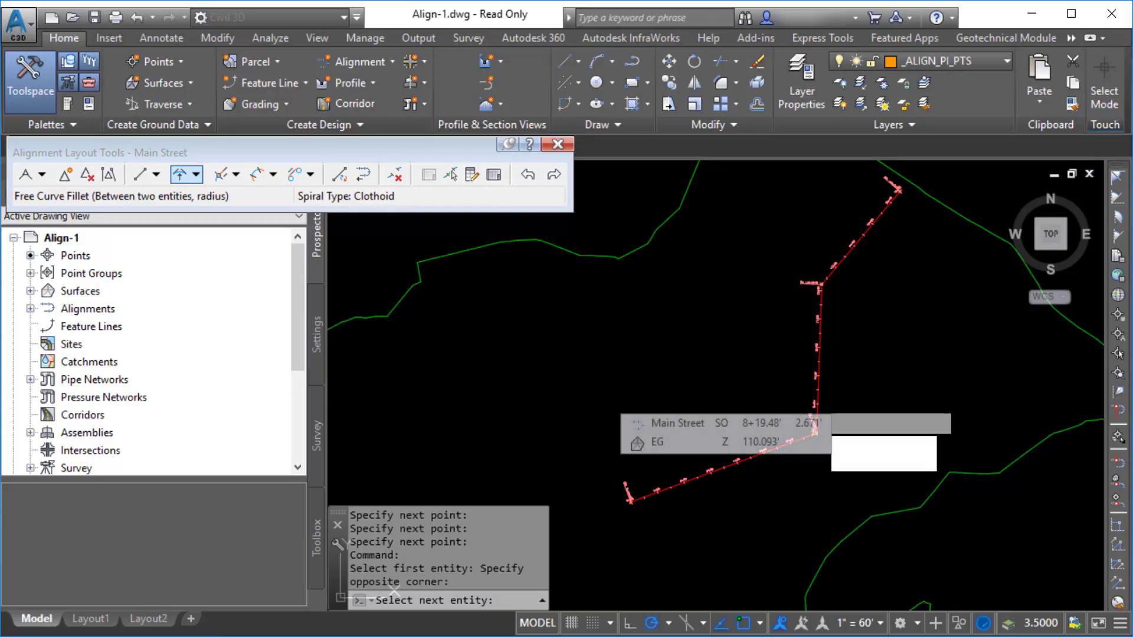
click(818, 399)
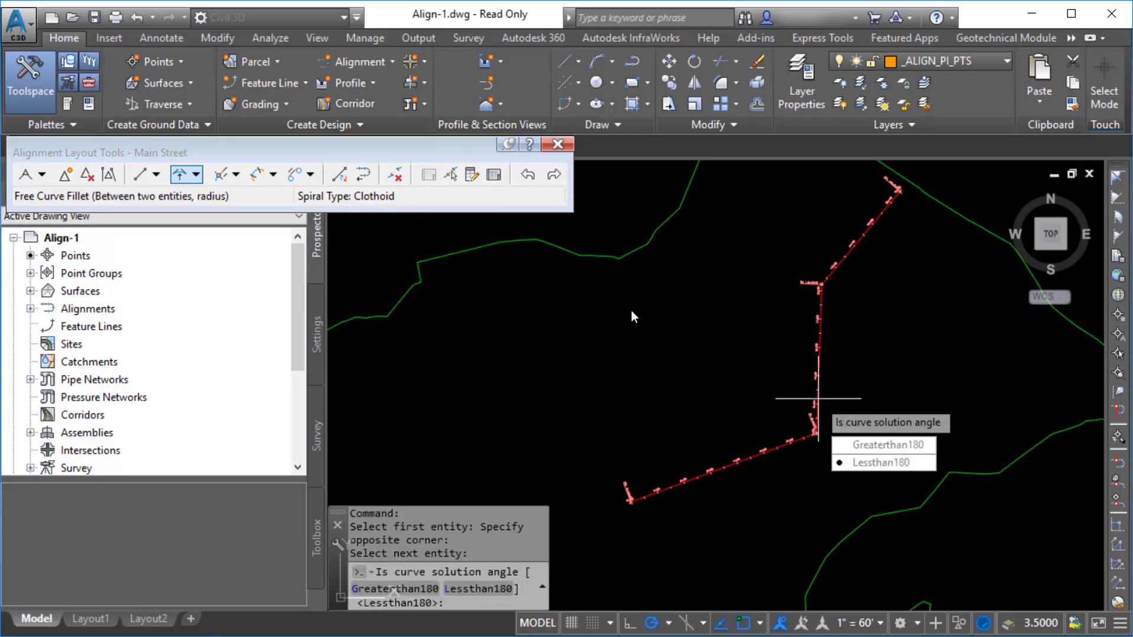
click(898, 462)
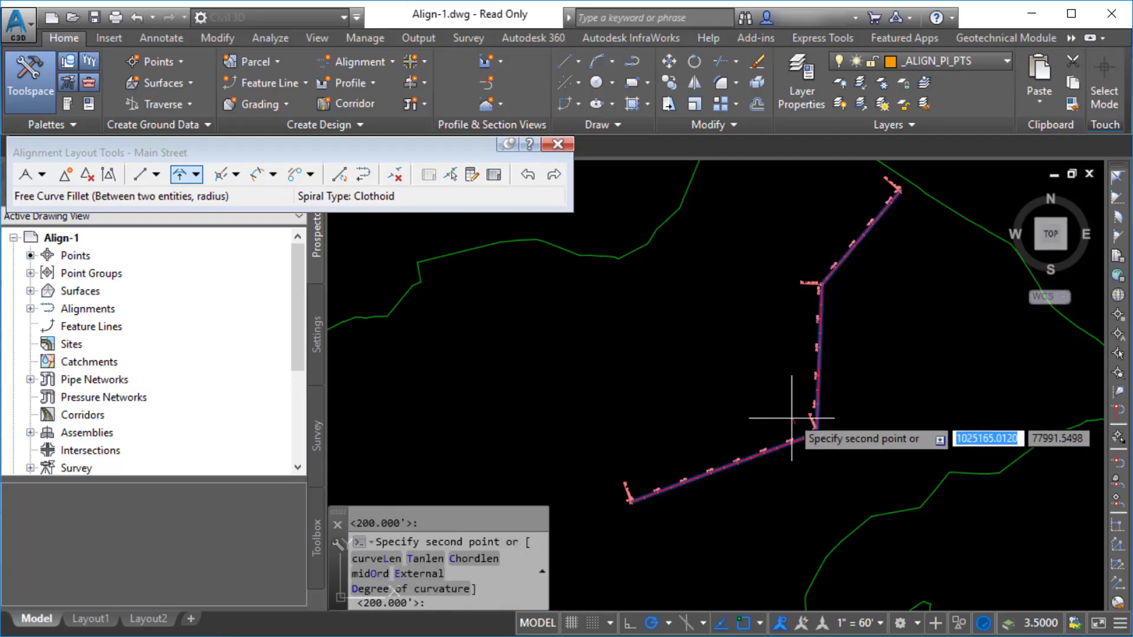
click(737, 386)
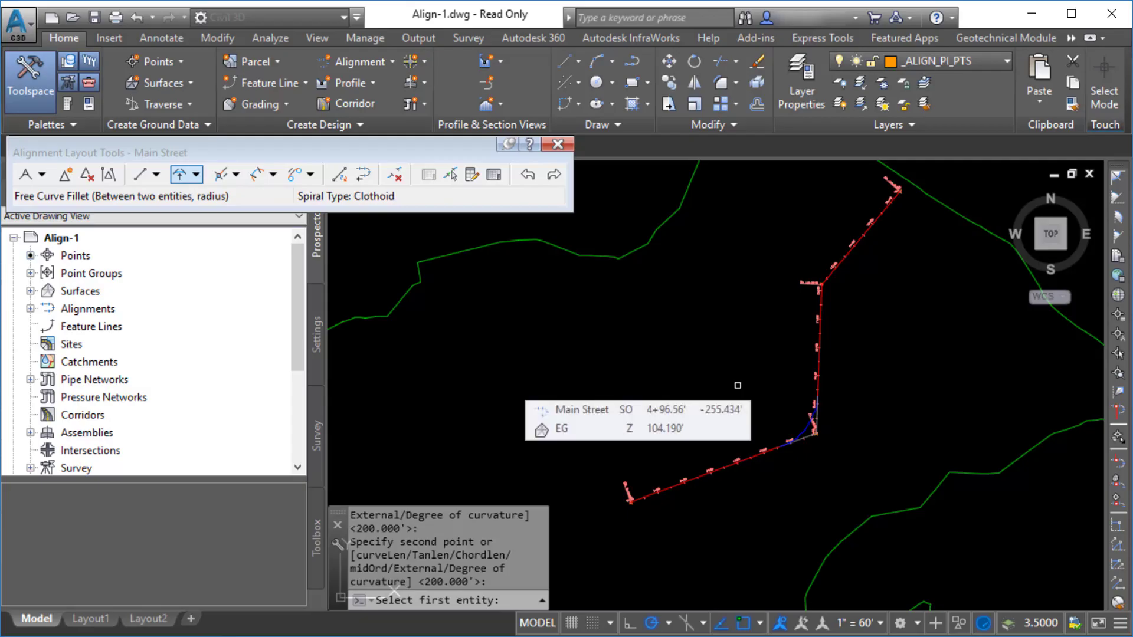
click(273, 174)
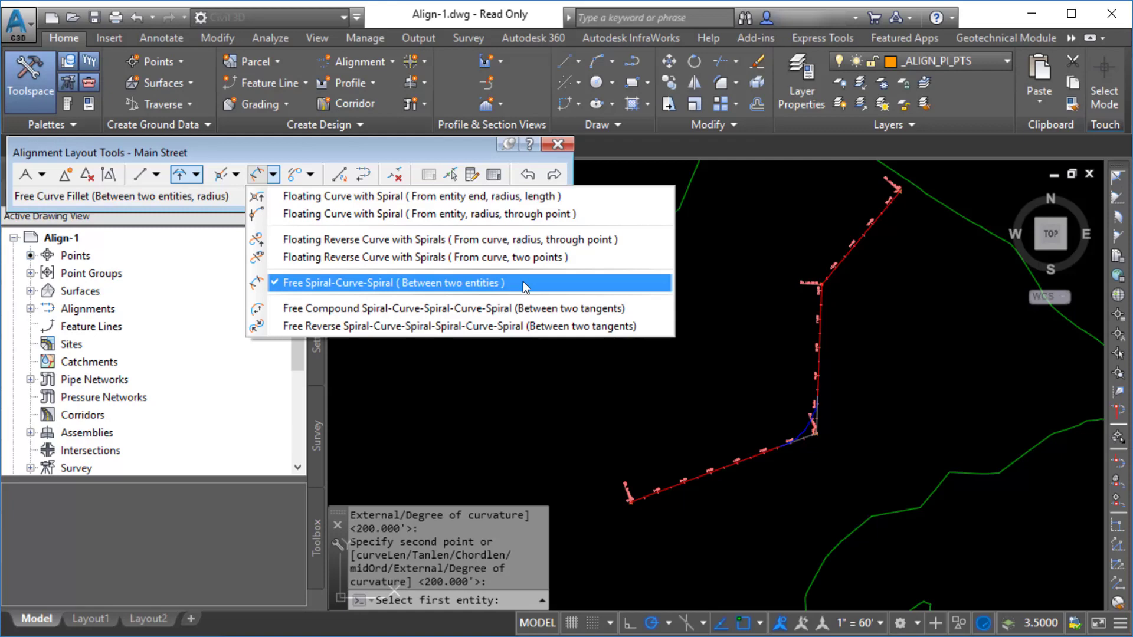
Add a free spiral-curve-spiral at the upper bend: radius 200, spiral in and out 50
click(523, 282)
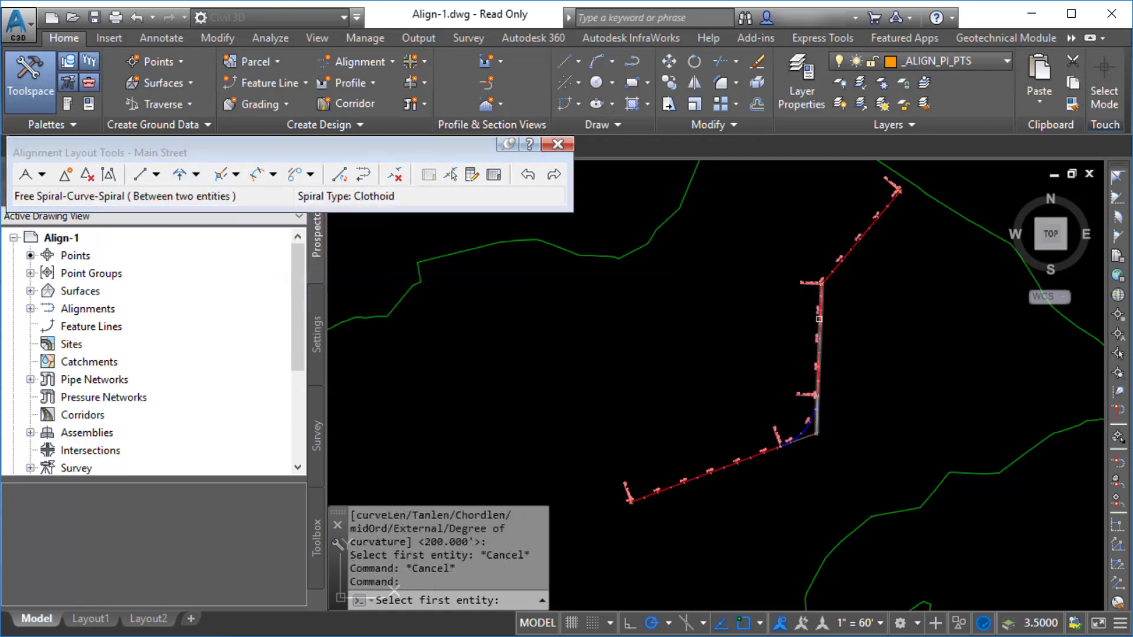
click(820, 318)
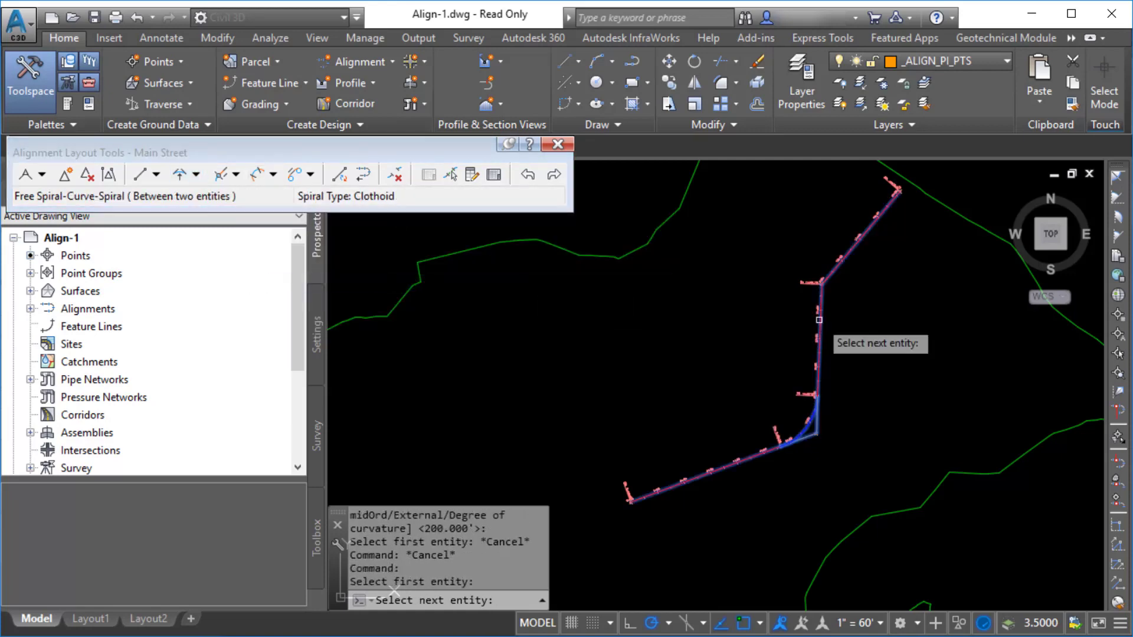
click(851, 250)
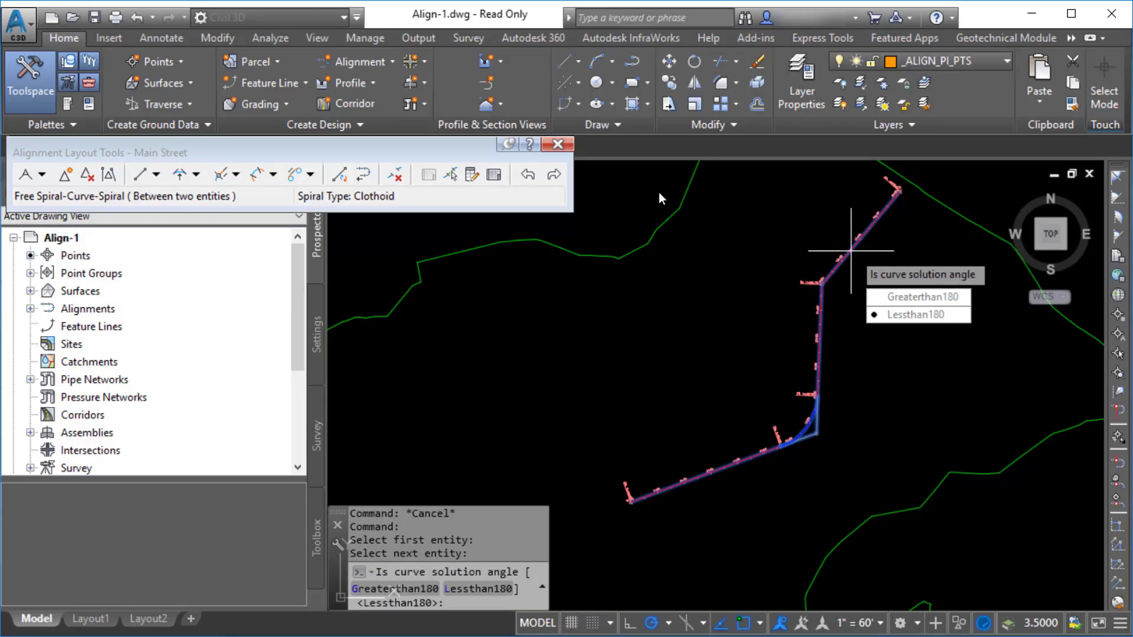
key(Return)
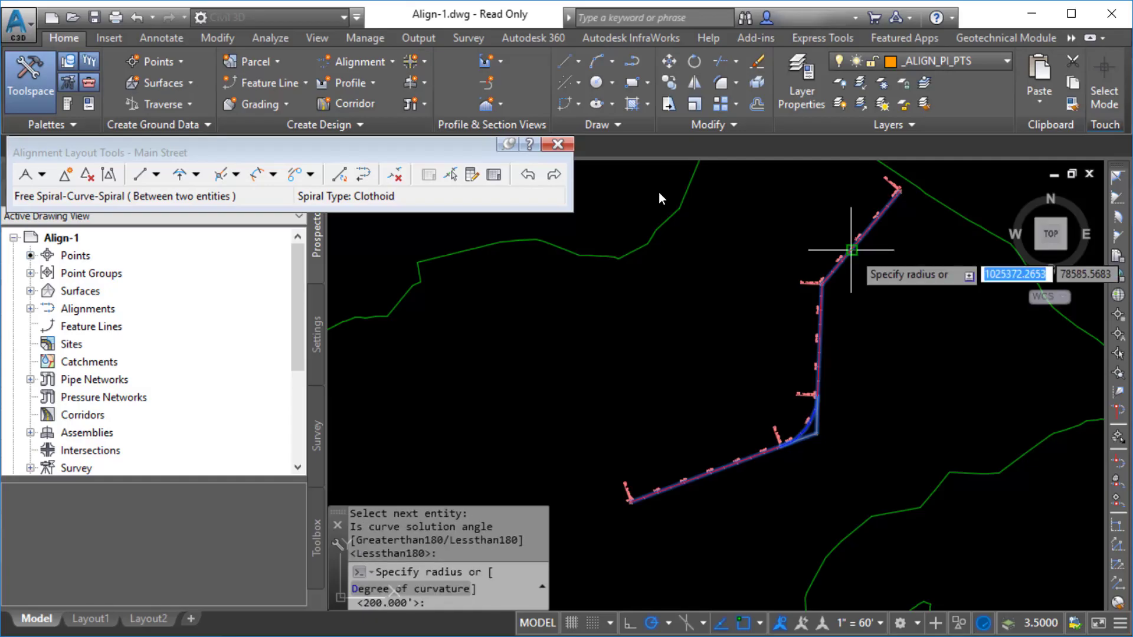
key(Return)
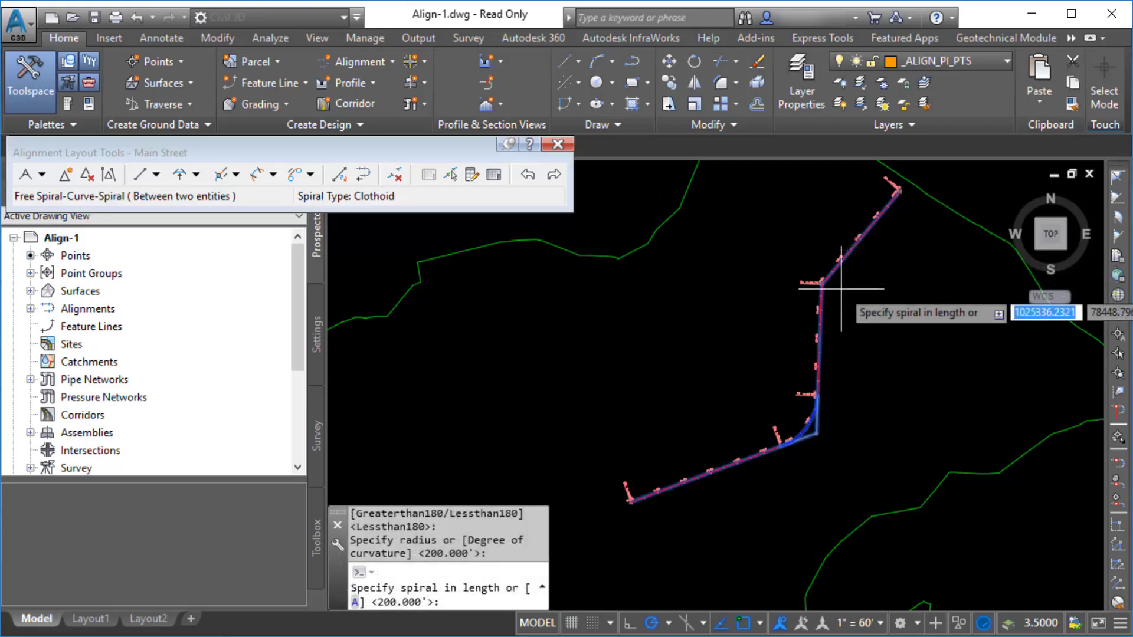
text(50)
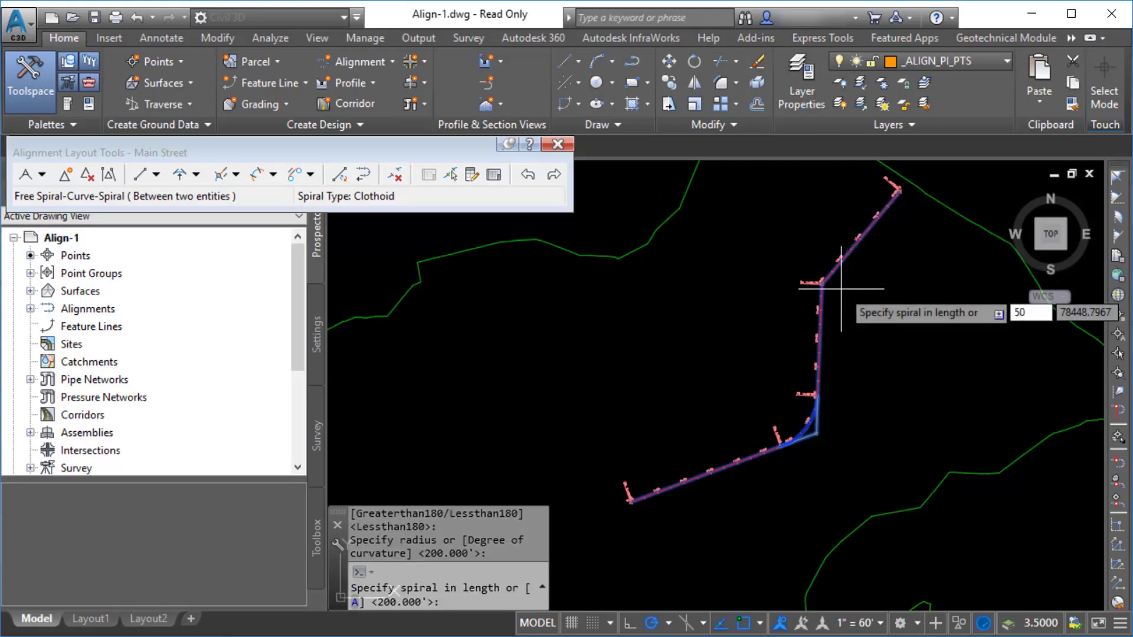
key(Return)
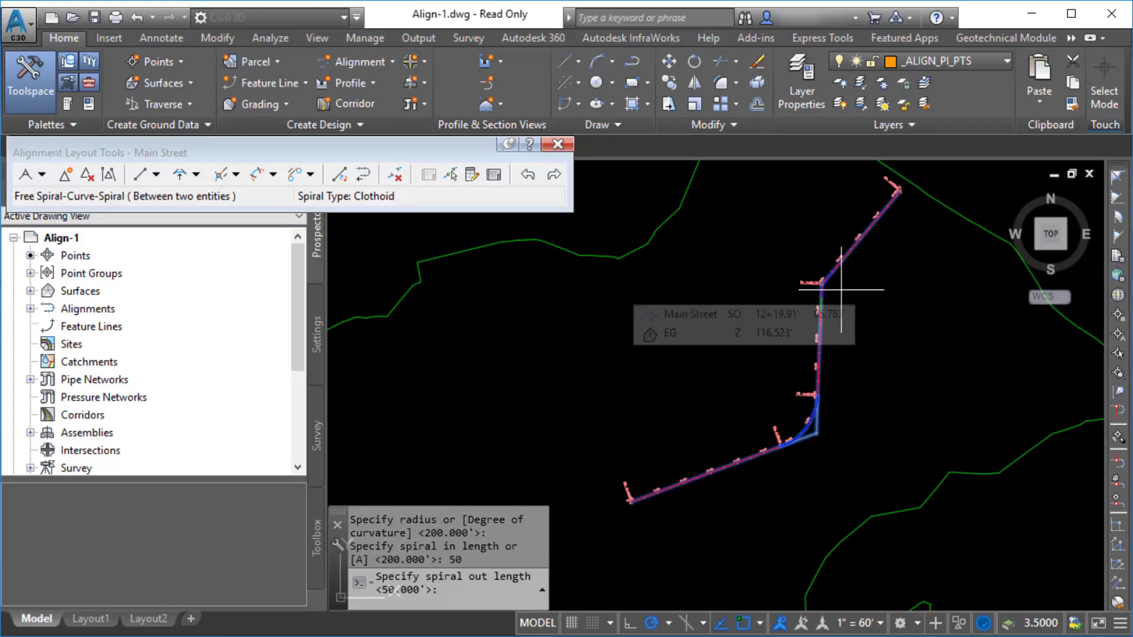
text(50)
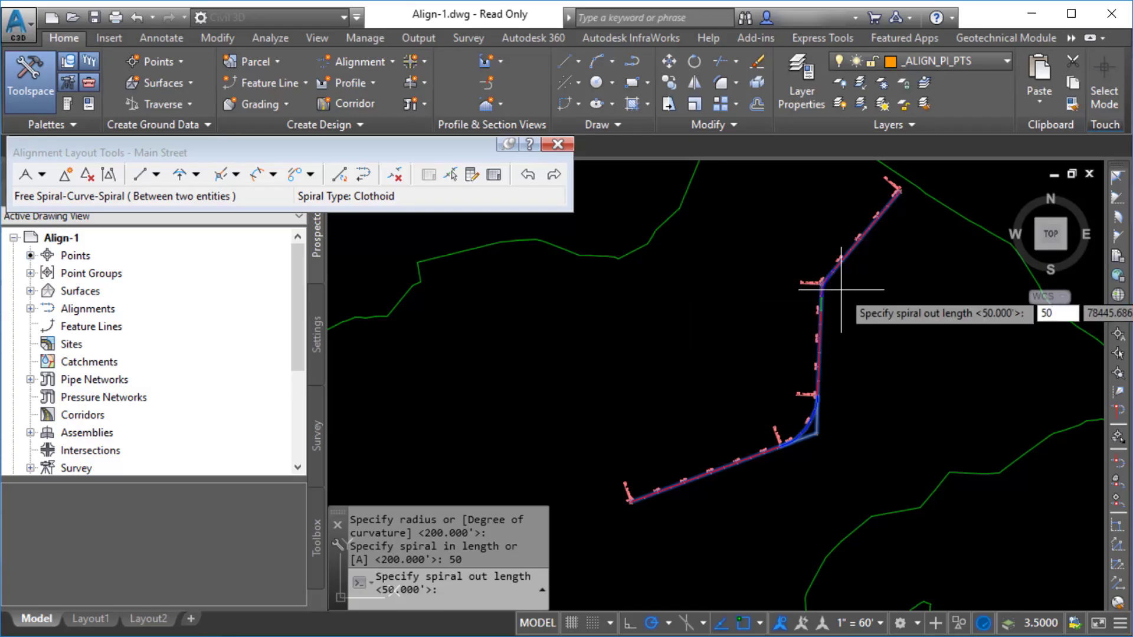
key(Return)
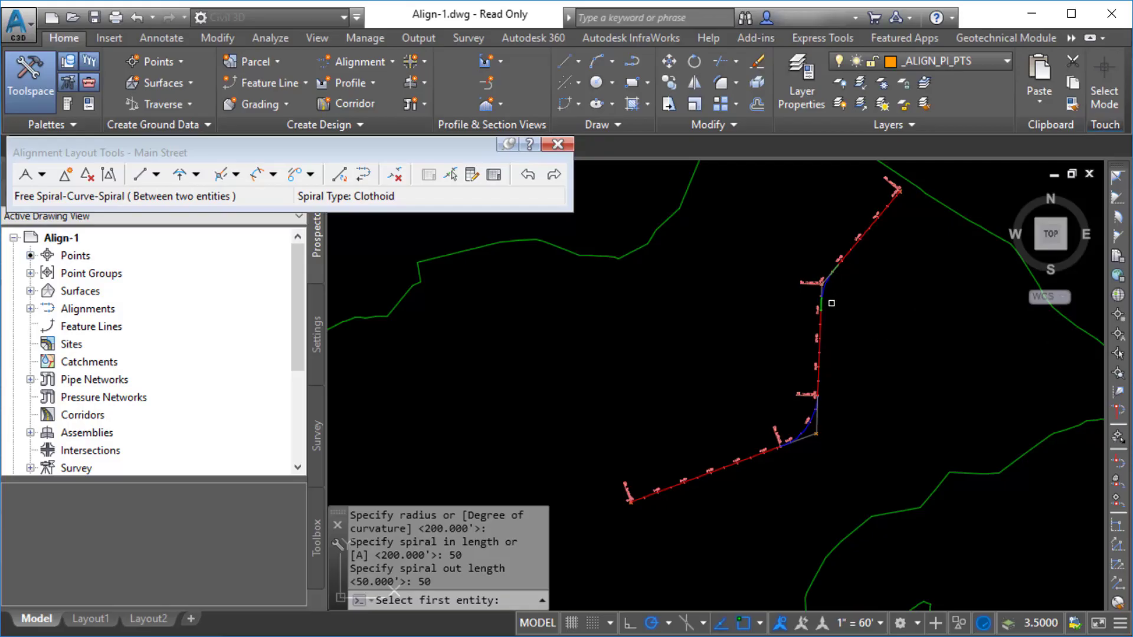
key(Return)
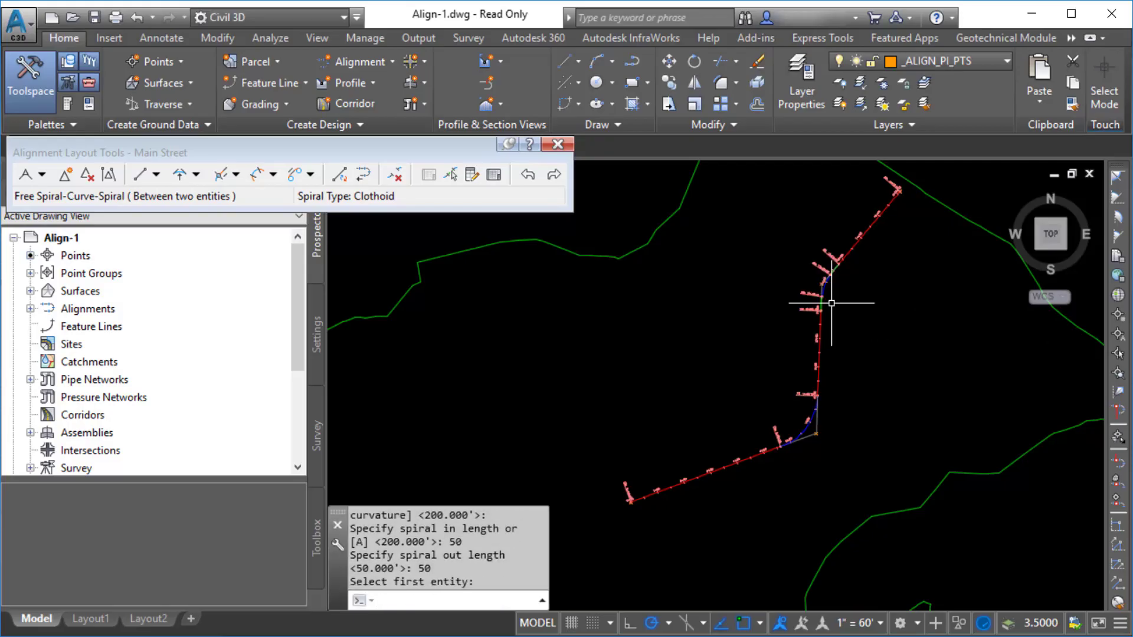
Zoom and pan to check the upper spiral's TS, SC, CS and ST labels, ending the command
scroll(816, 435, up, 5)
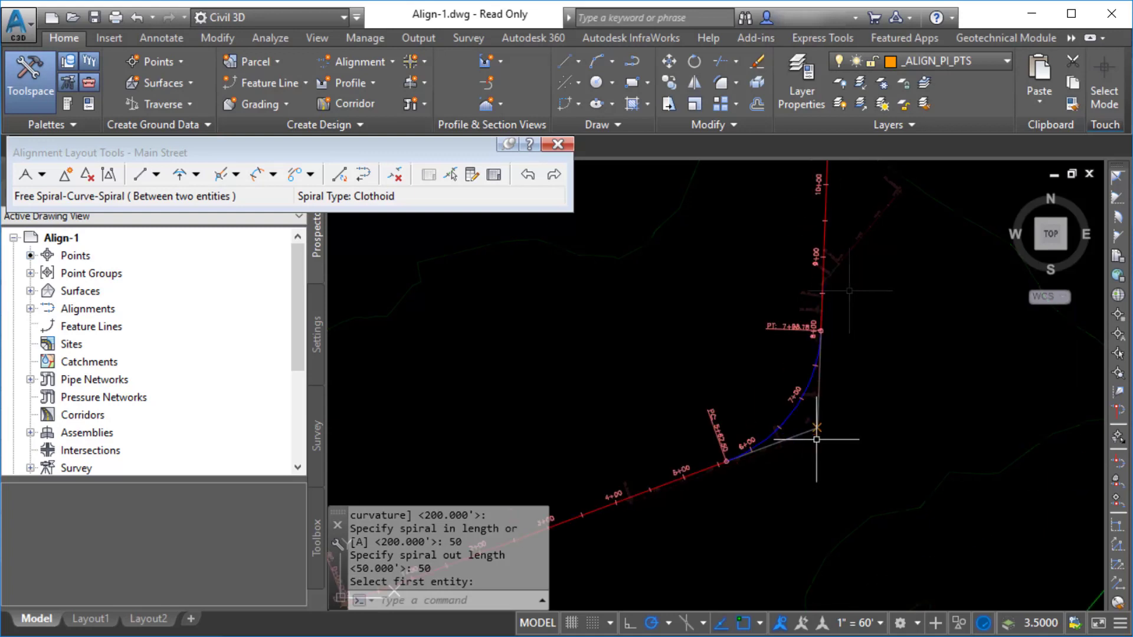
middle_drag(904, 254, 748, 603)
mouse_move(851, 177)
middle_down()
mouse_move(785, 265)
mouse_move(785, 430)
mouse_move(659, 432)
middle_up()
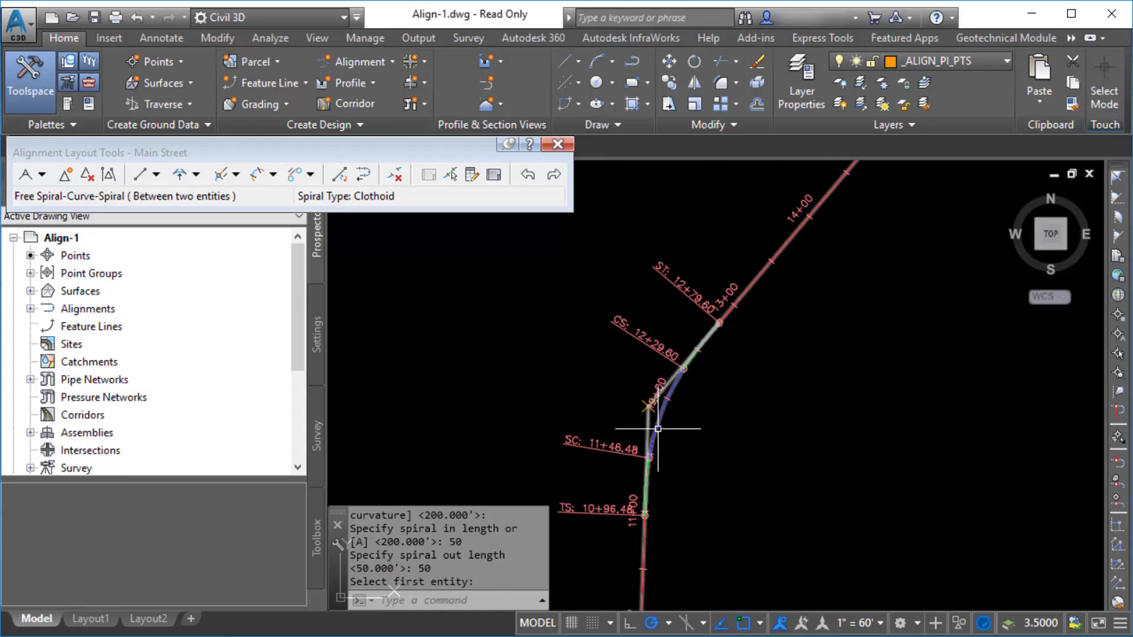
key(Return)
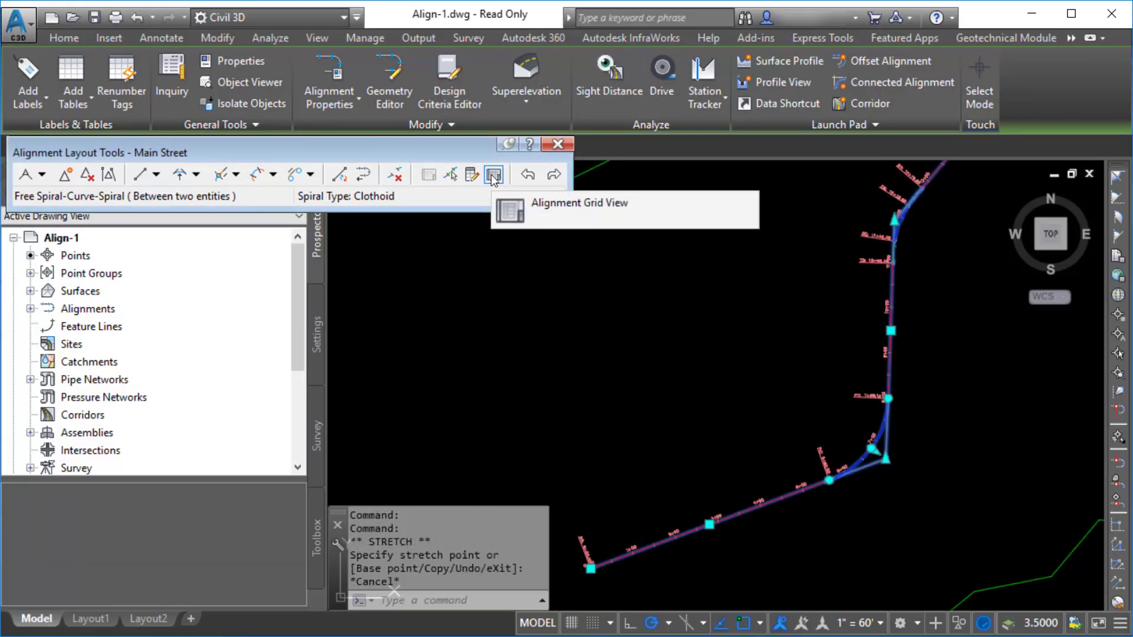
Set the spiral-curve-spiral's middle curve (row 4.2) radius to 250 in the entity grid, then close it
click(493, 176)
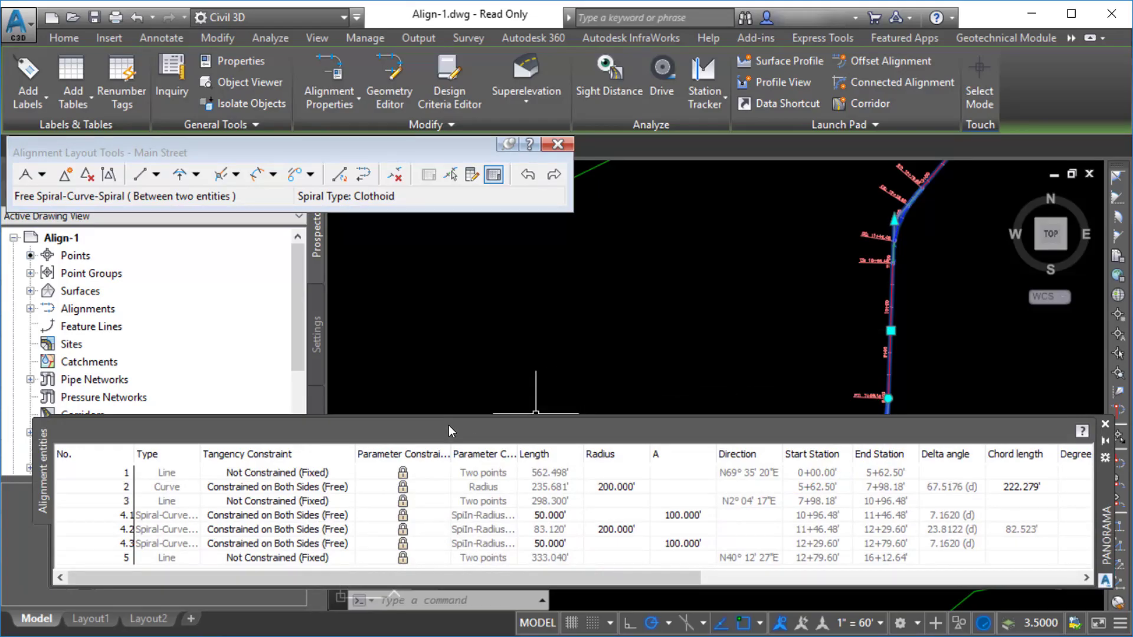
click(165, 530)
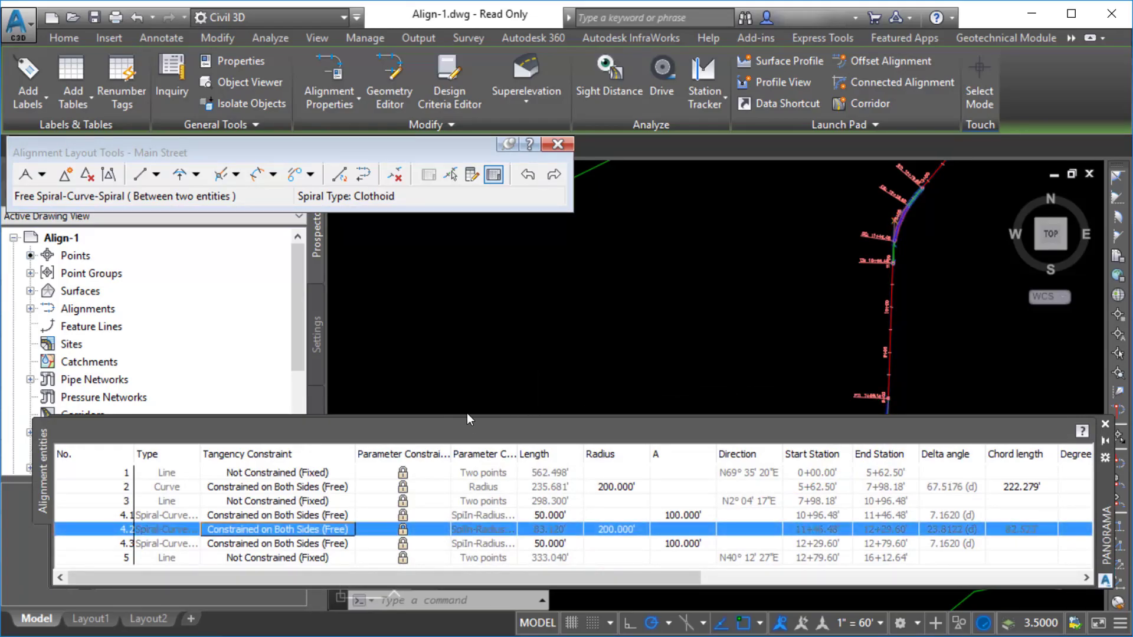
key(Tab)
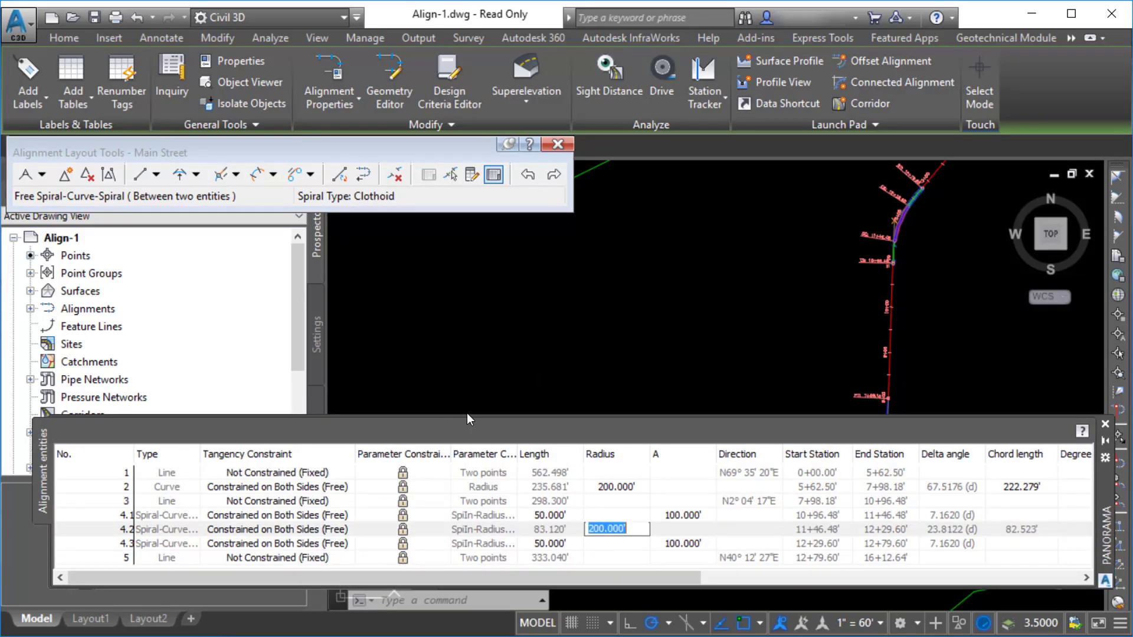
text(250)
key(Return)
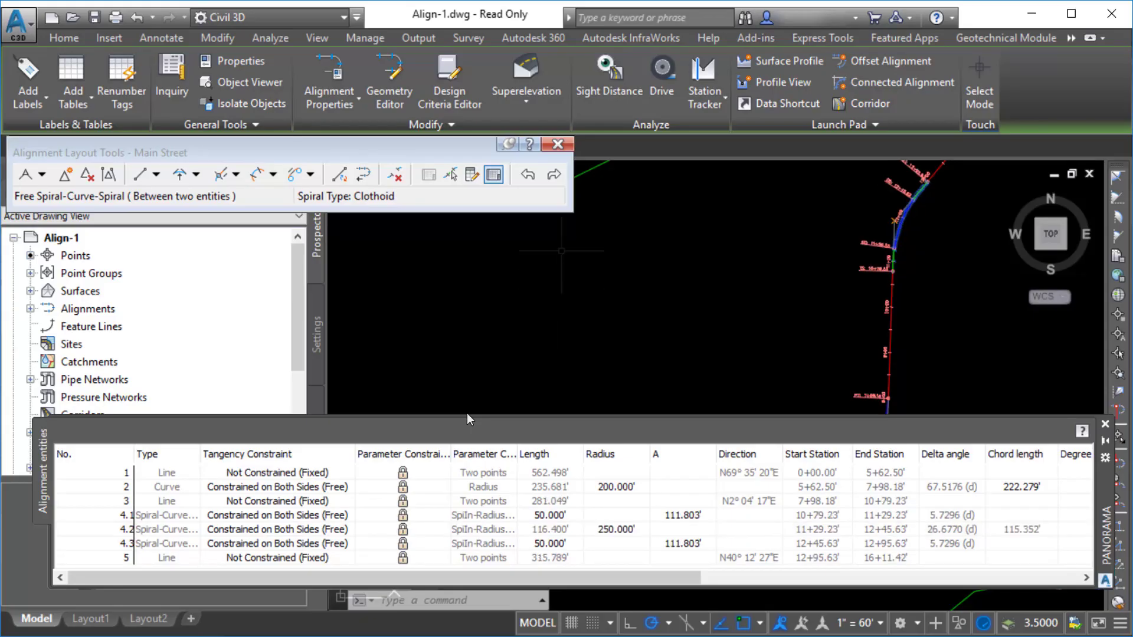
key(Escape)
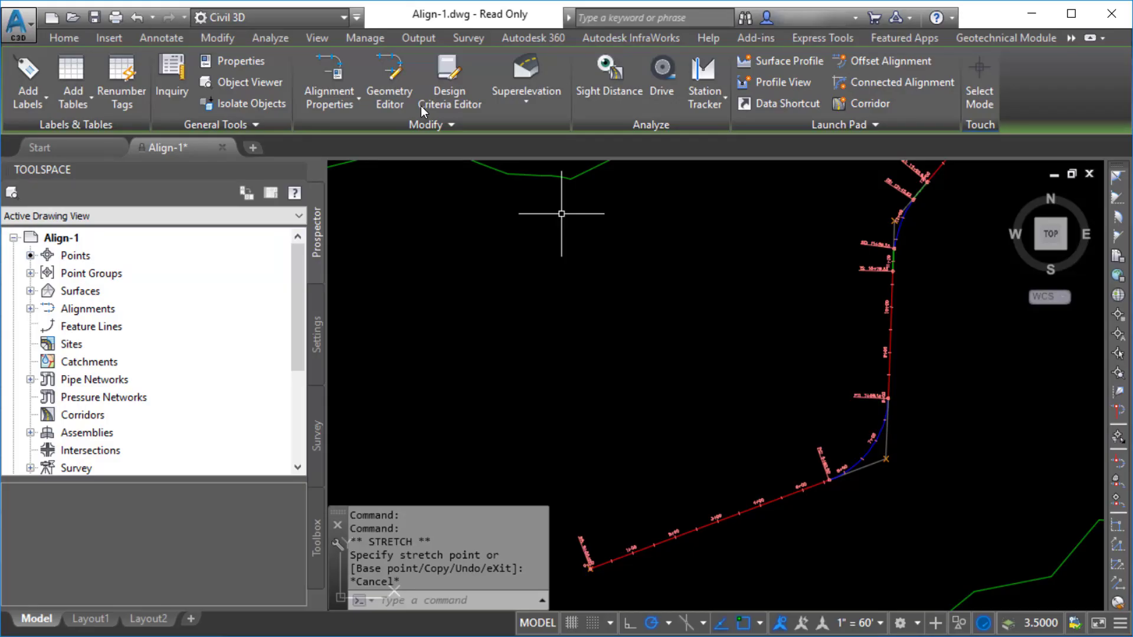
Add an EG surface profile for Main Street and choose to draw it in a profile view
key(Escape)
key(Escape)
click(346, 82)
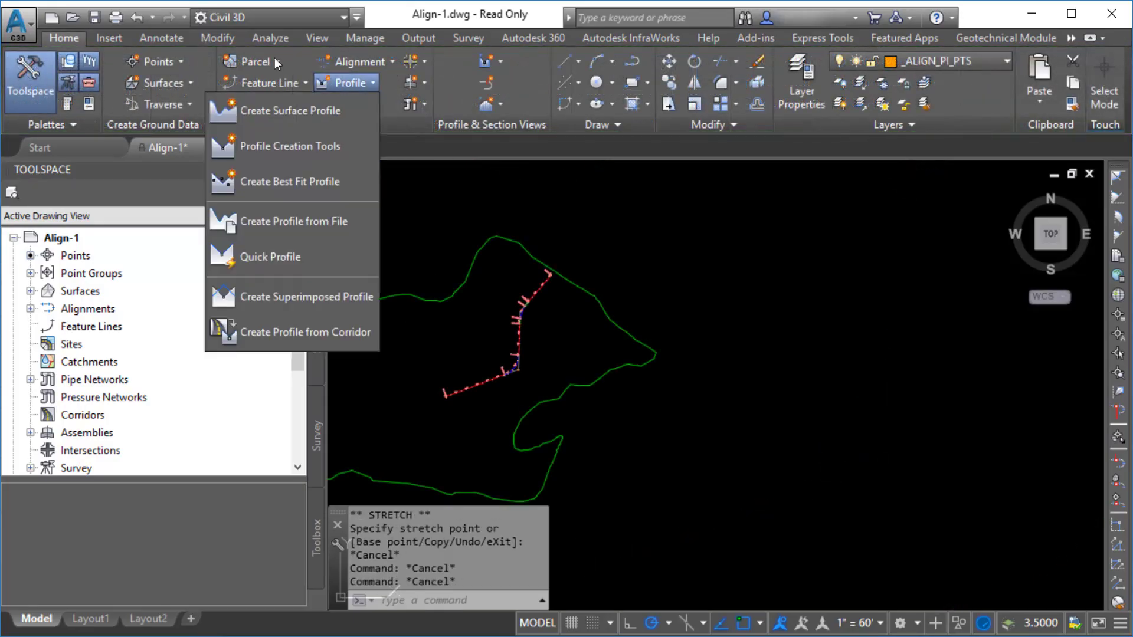
click(347, 111)
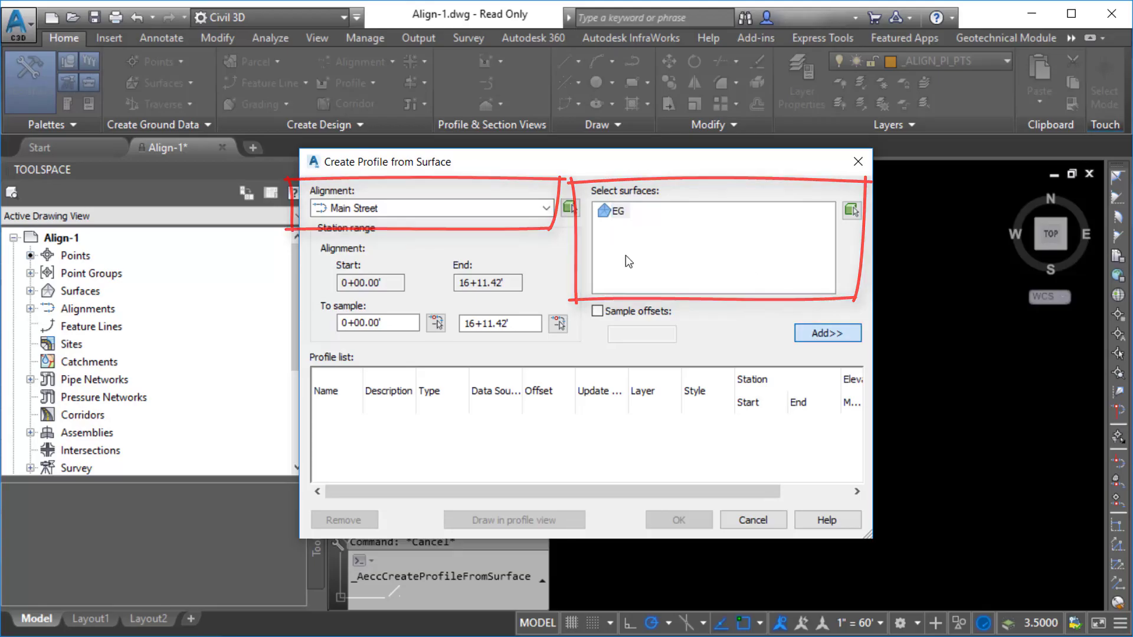
key(Return)
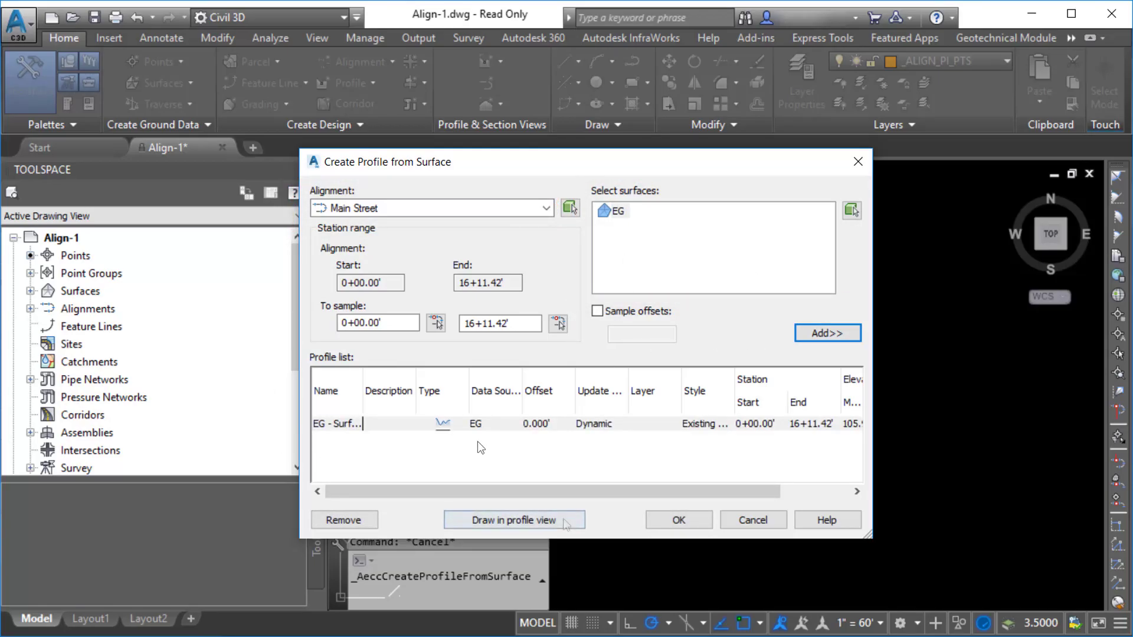
click(566, 523)
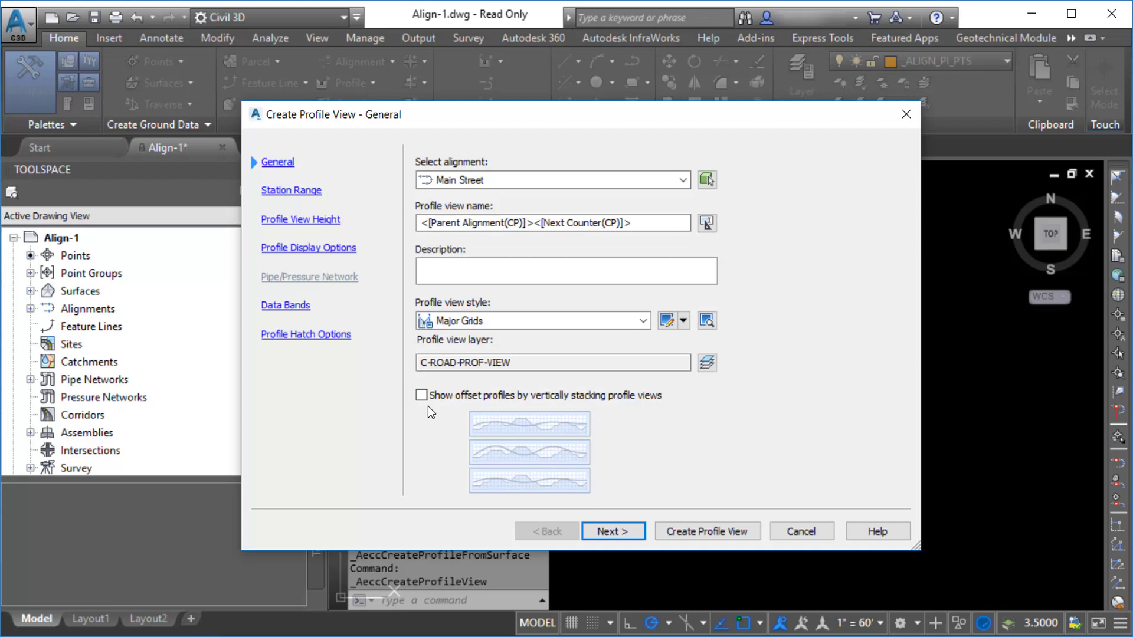
Accept the default settings on every Create Profile View wizard page and create the view
key(Return)
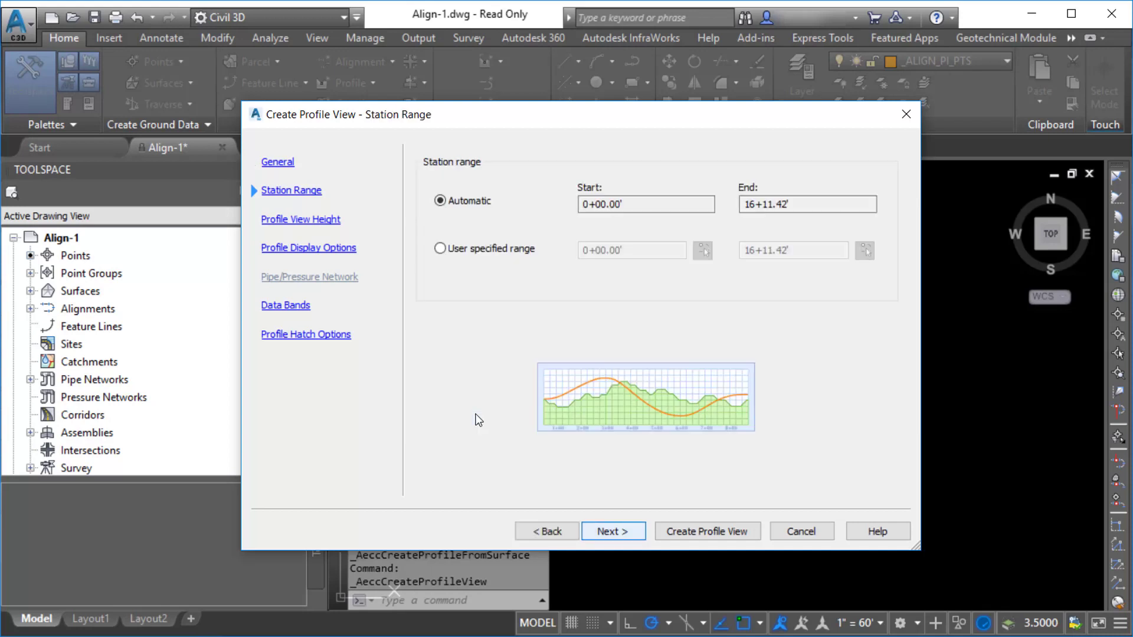
key(Return)
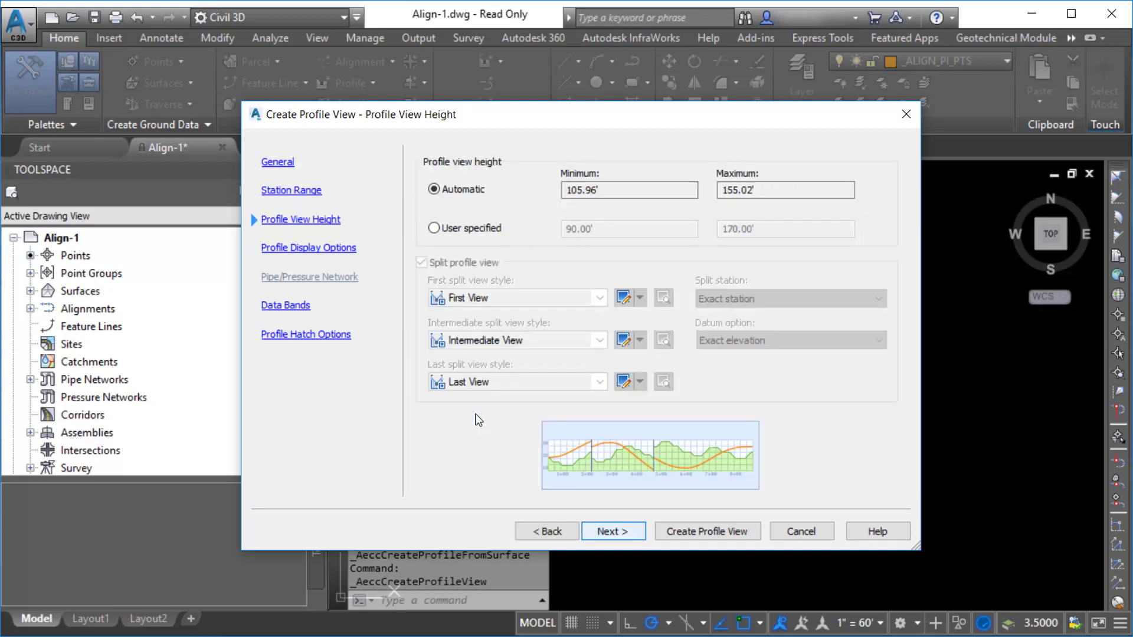
key(Return)
click(622, 529)
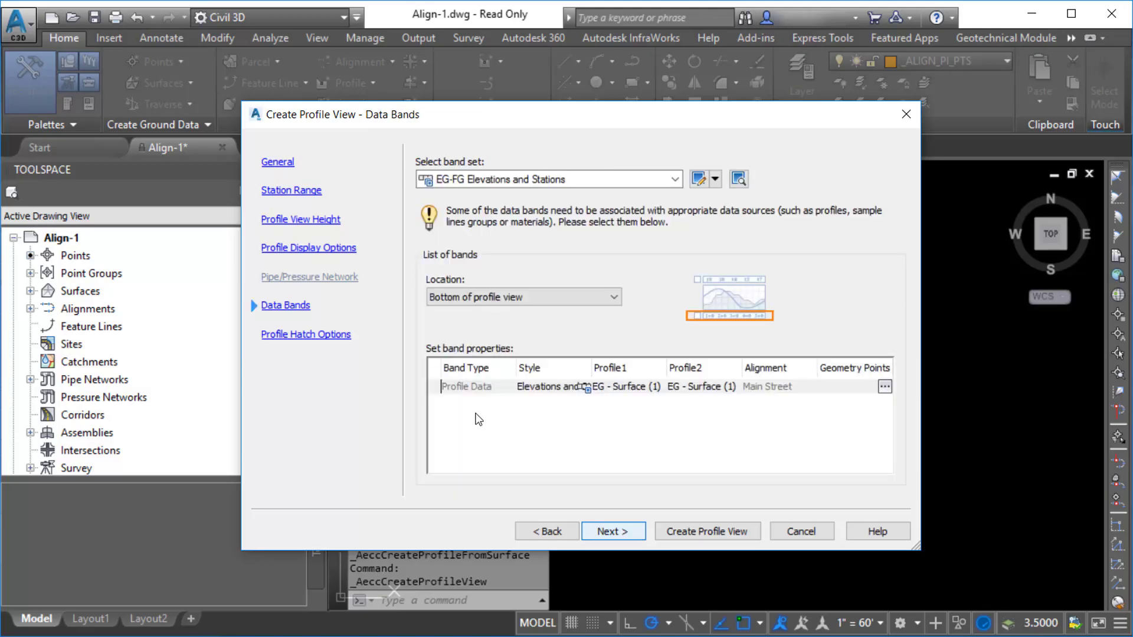
click(623, 529)
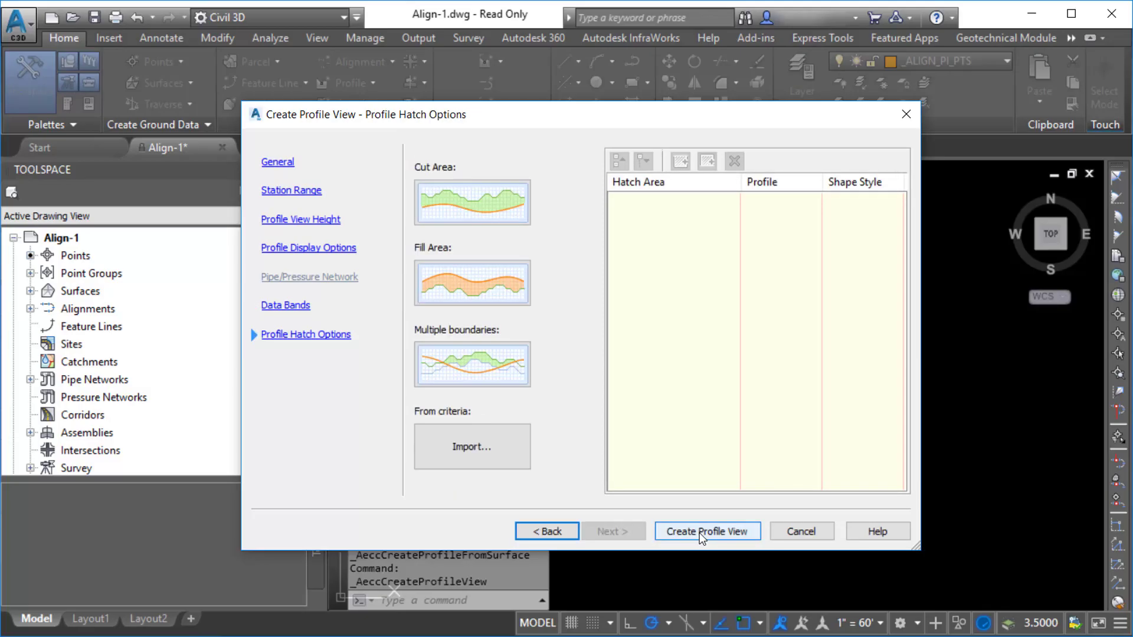
click(745, 533)
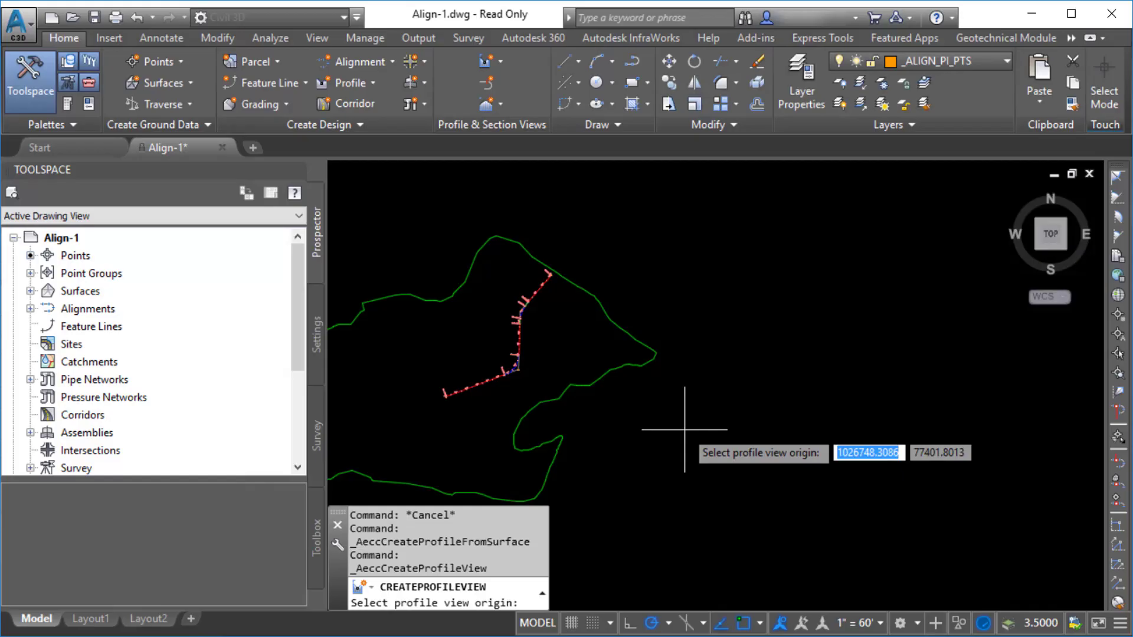
Place the profile view origin right of the site and centre the view on it
click(685, 430)
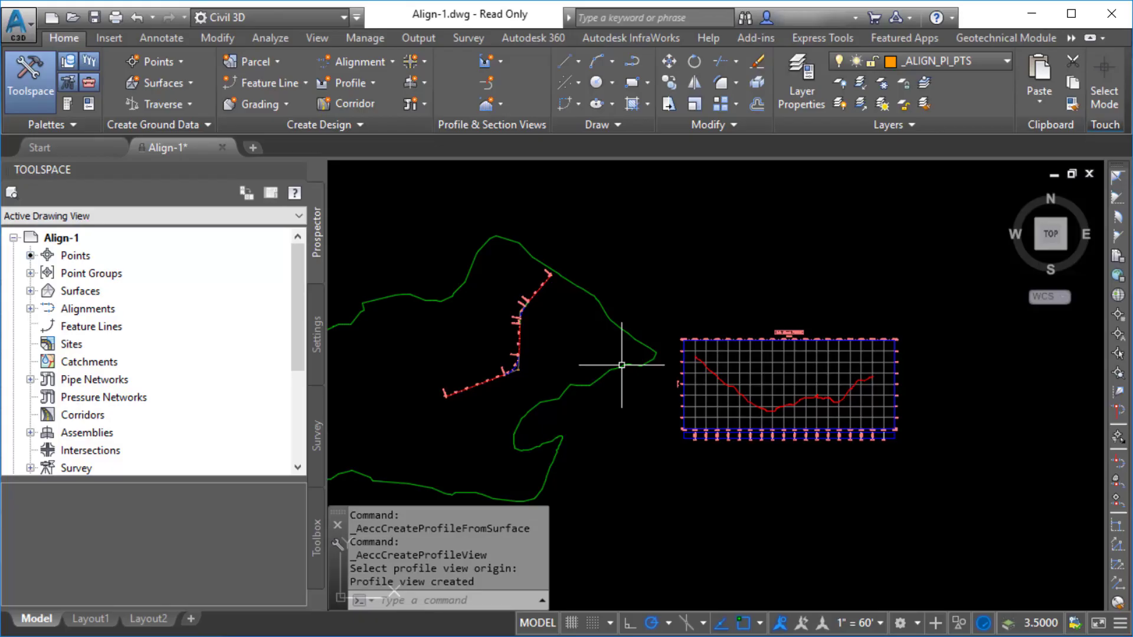
click(859, 380)
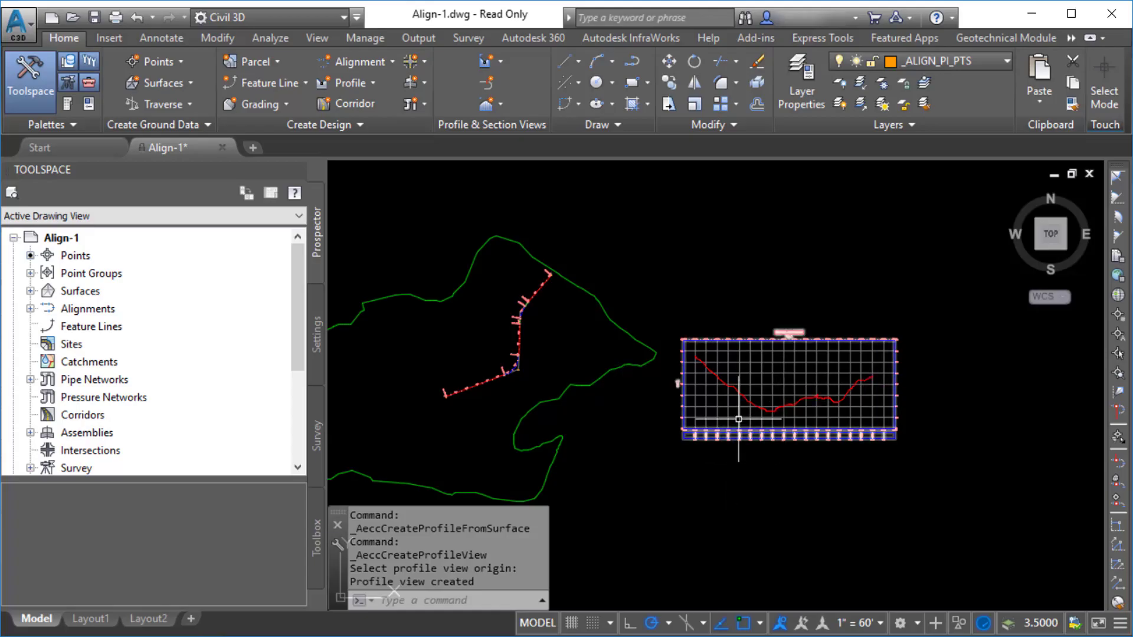
scroll(791, 423, up, 5)
mouse_move(870, 426)
middle_down()
mouse_move(787, 422)
mouse_move(592, 331)
middle_up()
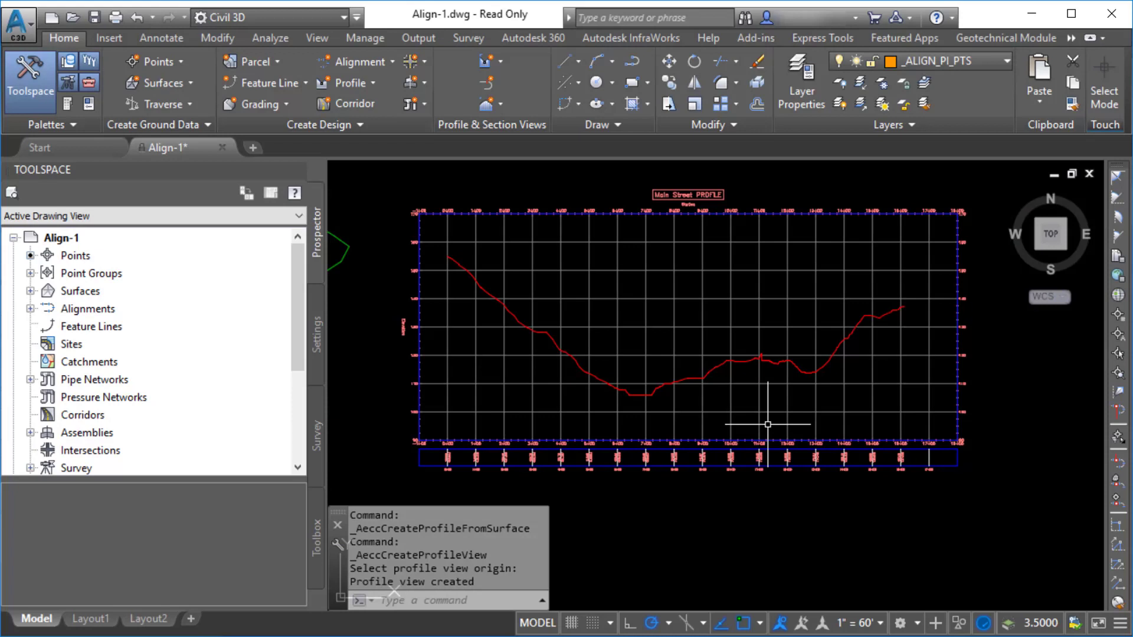
Create a design profile on the Main Street profile view with Design Profile style and Complete Label Set
click(380, 83)
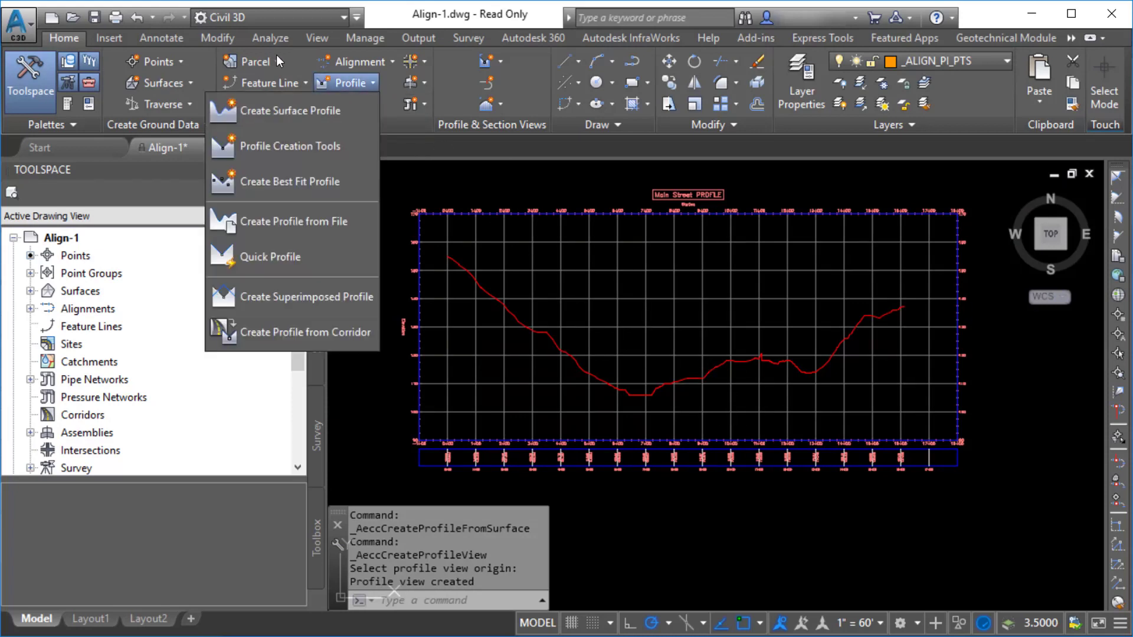
click(349, 147)
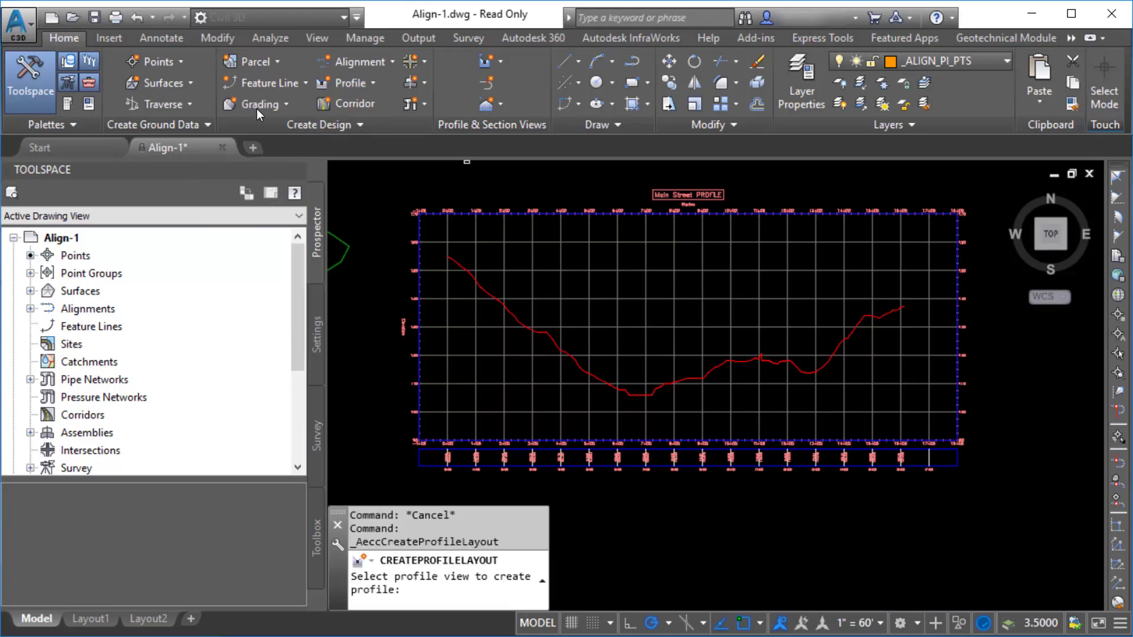
click(533, 229)
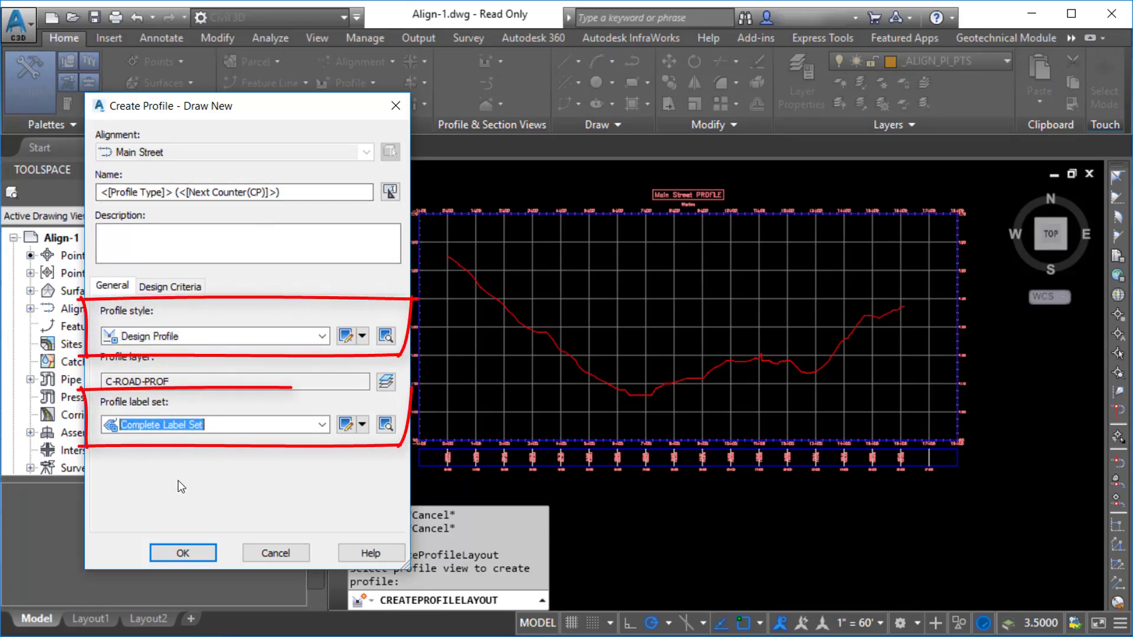
click(197, 553)
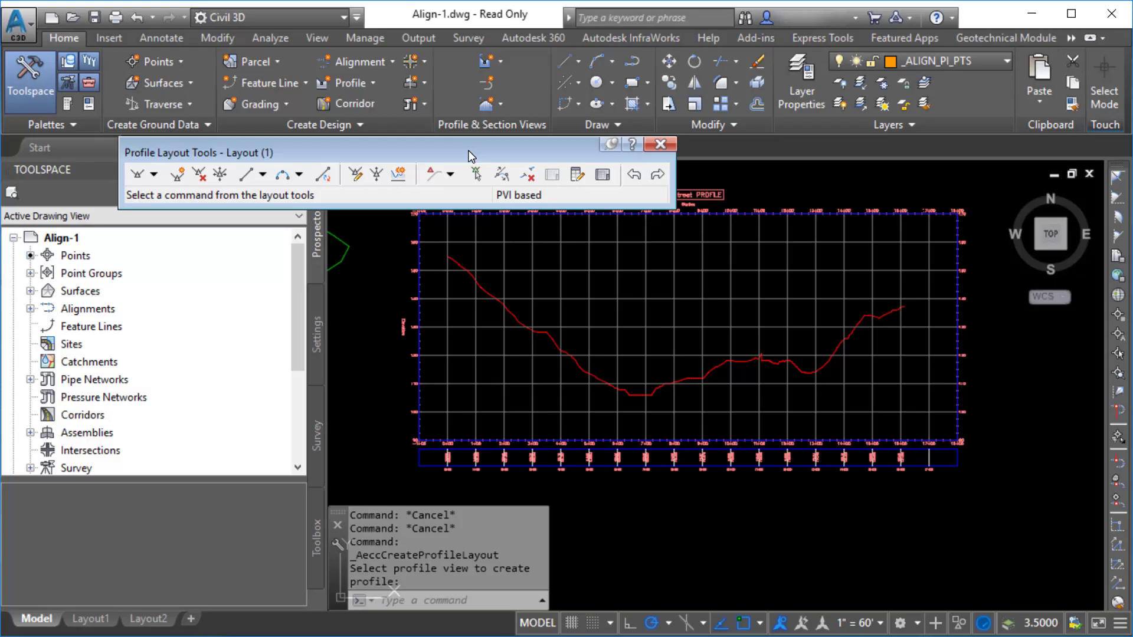
Draw tangents with curves from the ground line's left end, past the sag and right slope, to its right end
click(154, 174)
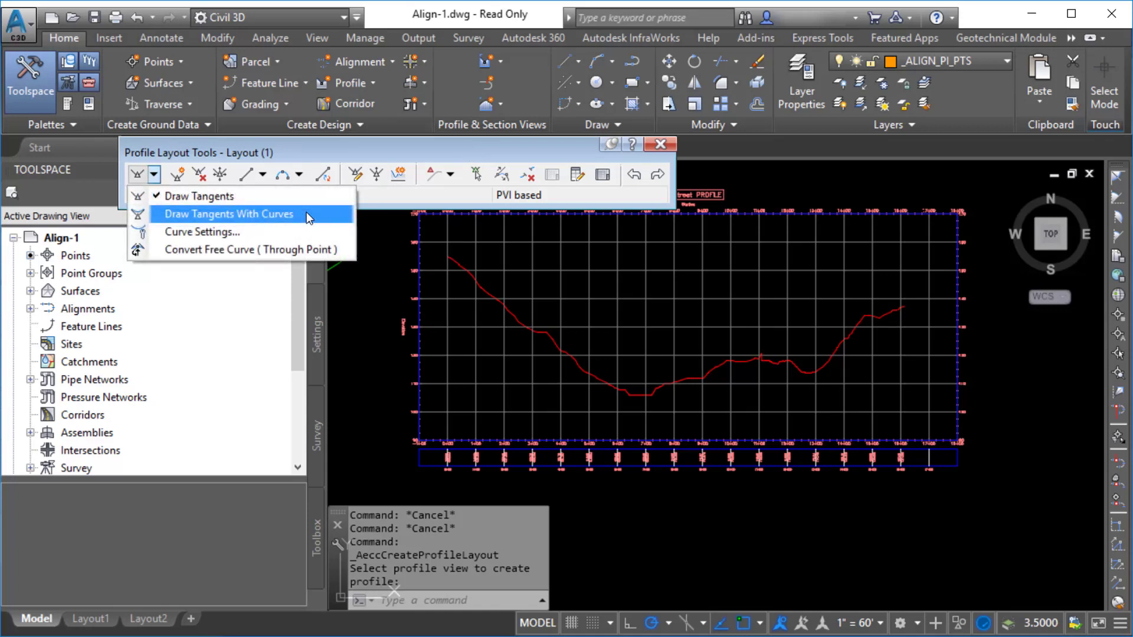
click(307, 211)
click(449, 257)
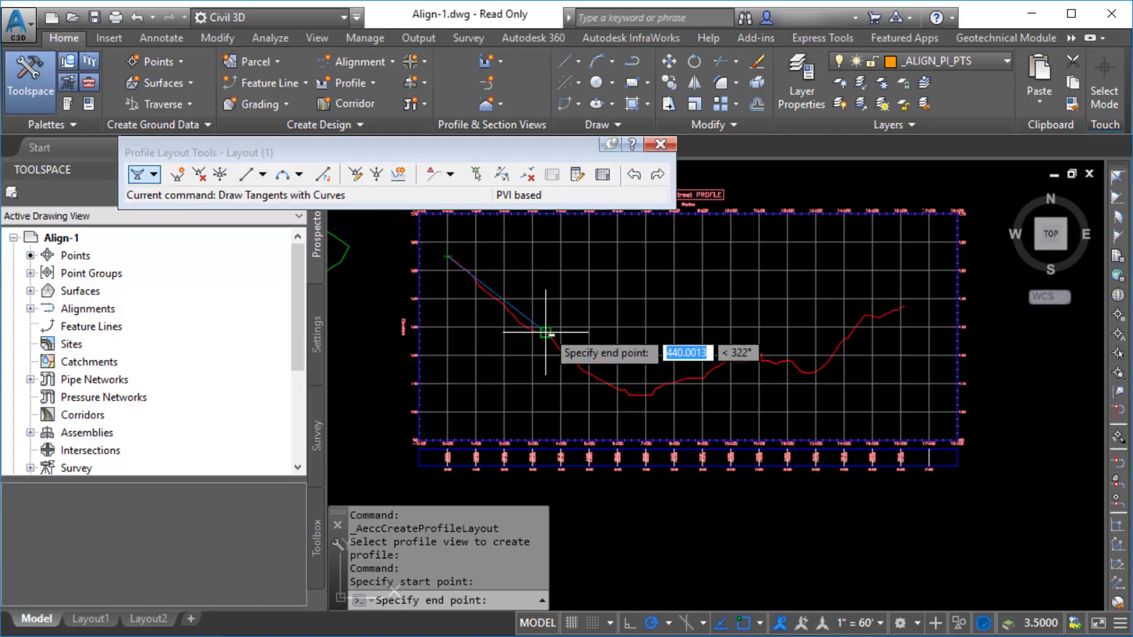
key(F3)
click(645, 390)
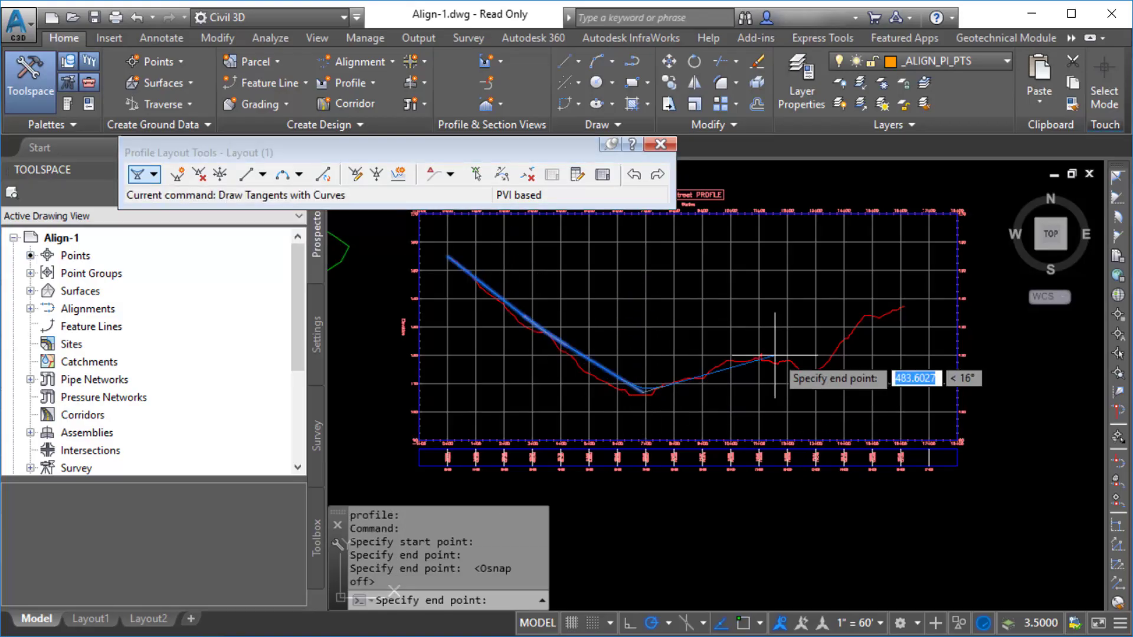
click(806, 361)
key(F3)
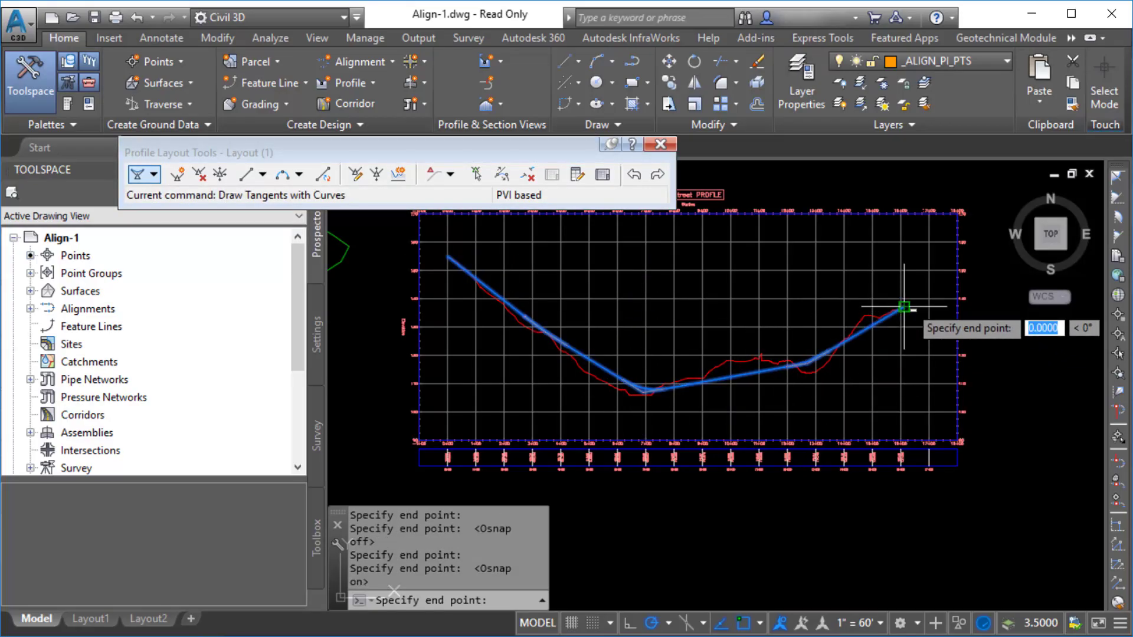
click(904, 306)
key(Return)
scroll(834, 283, up, 4)
Grip-stretch the grade point right of the sag to station 8+51.23 at elevation 109.725'
click(754, 524)
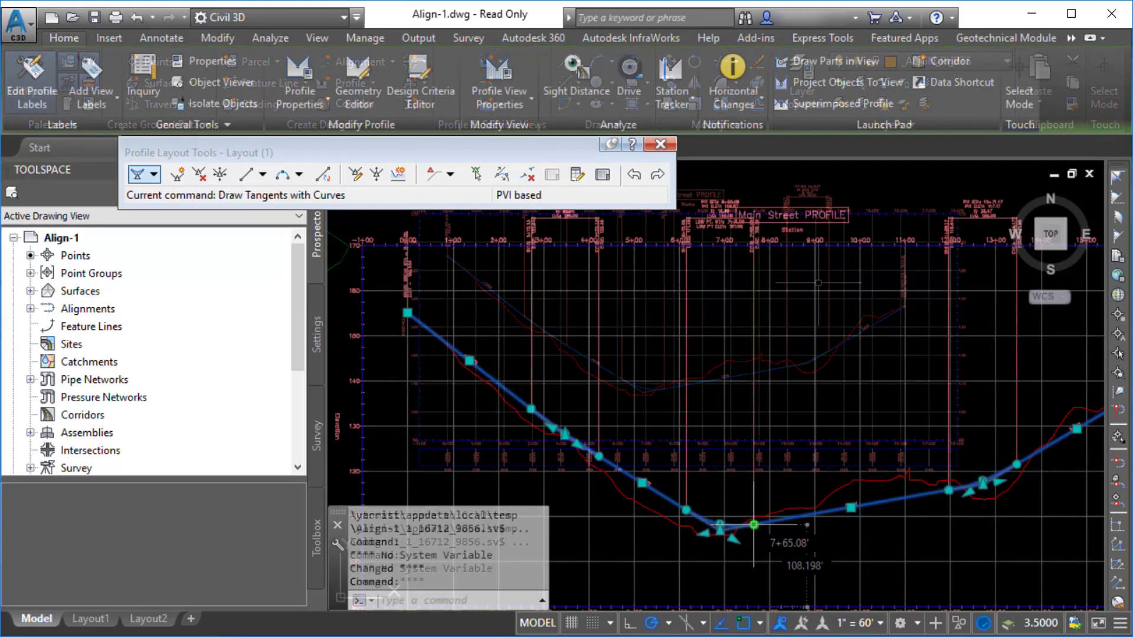
click(754, 525)
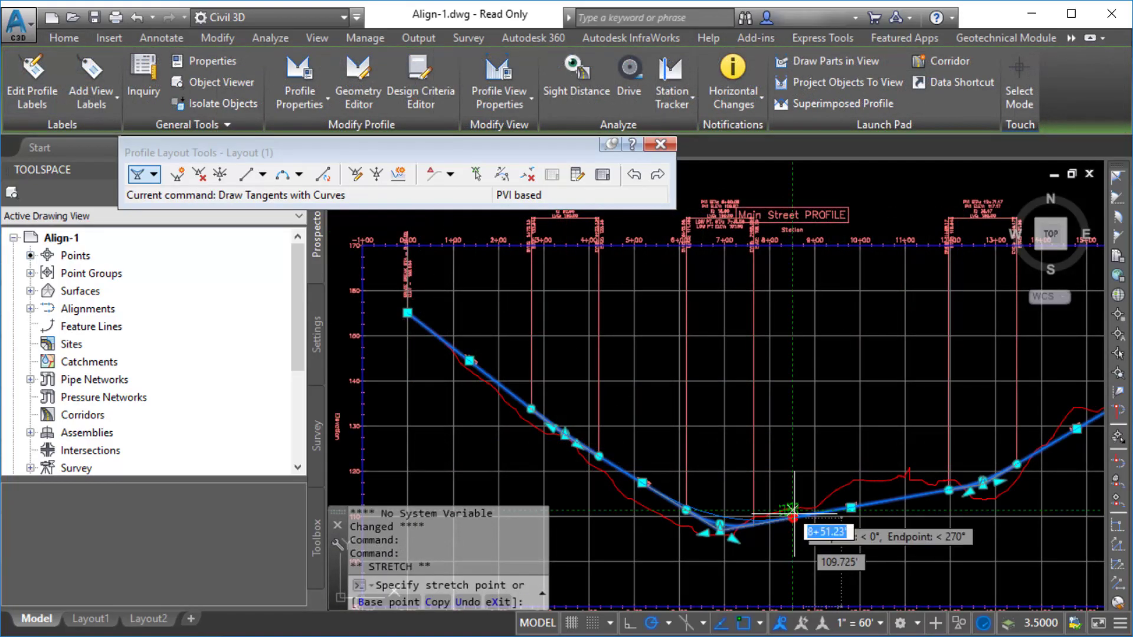
click(792, 518)
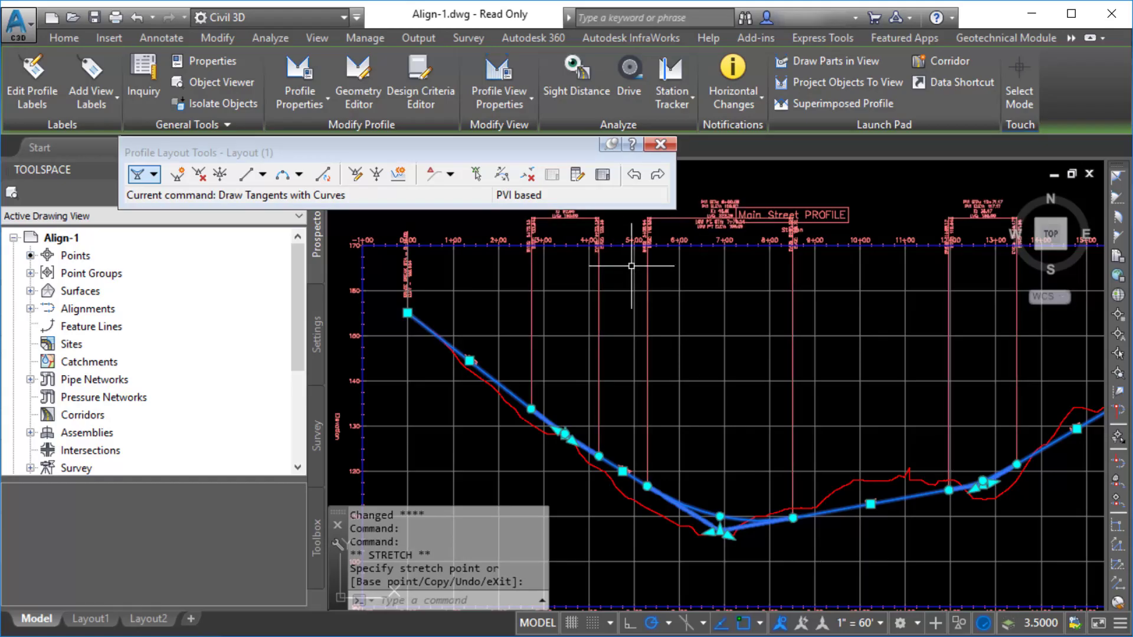
middle_drag(756, 380, 721, 288)
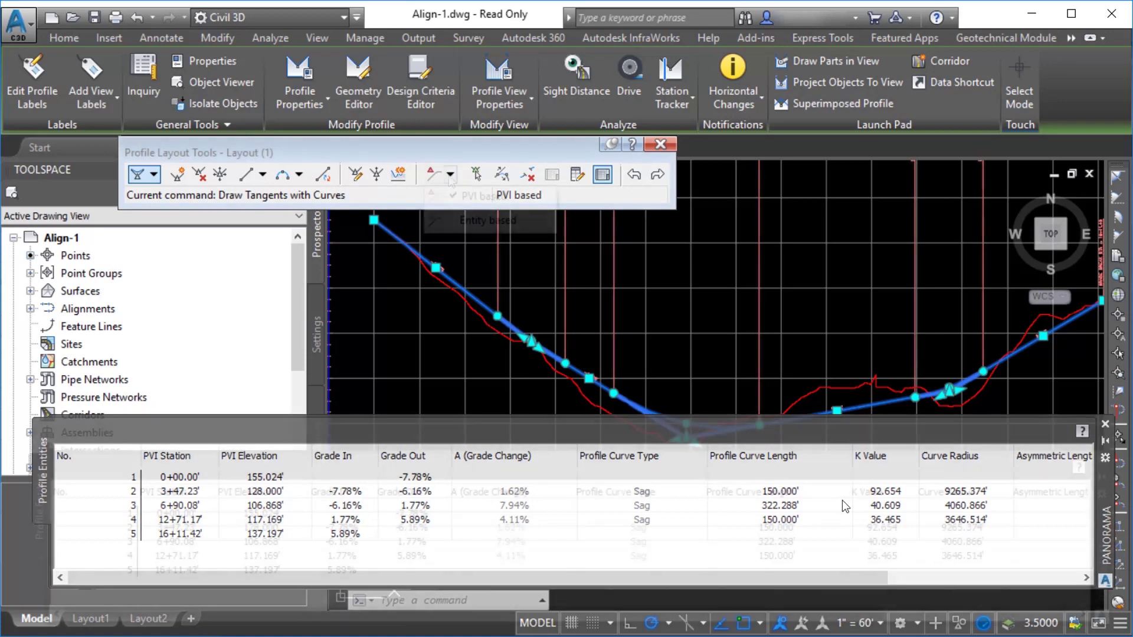
In the Entity based grid view, set the middle sag curve's radius to 4000'
click(450, 175)
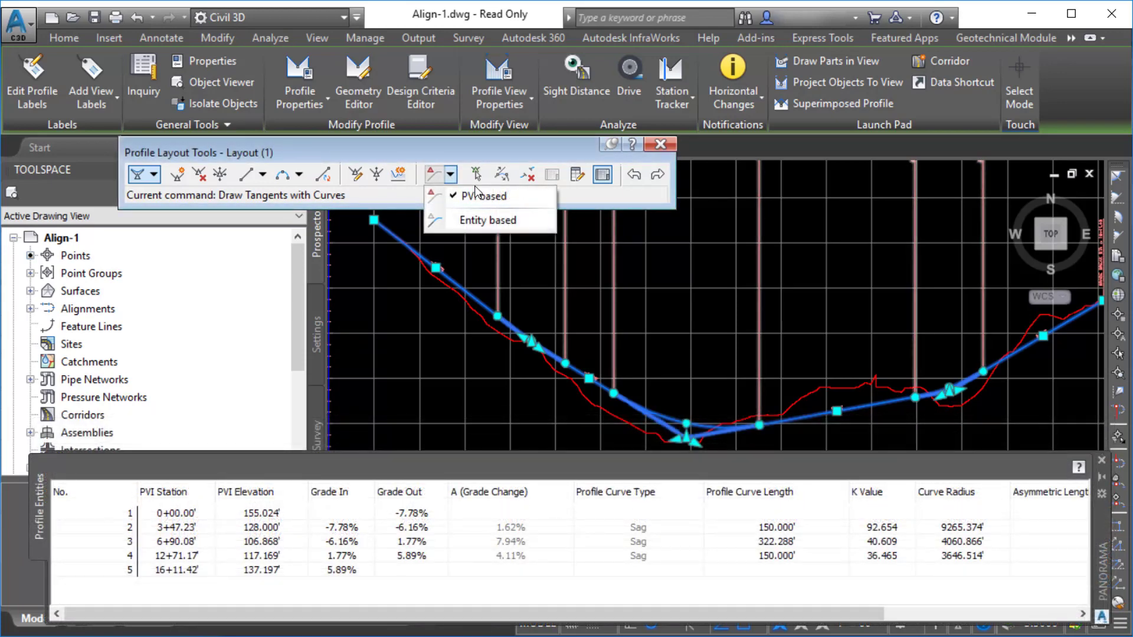
click(484, 220)
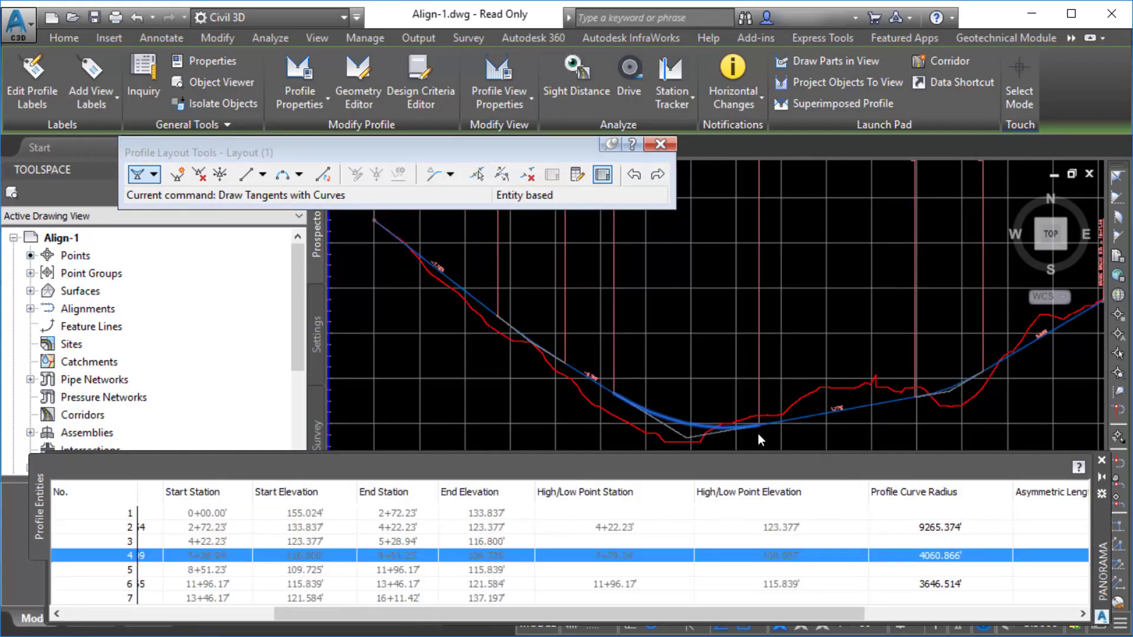
key(F2)
text(4000)
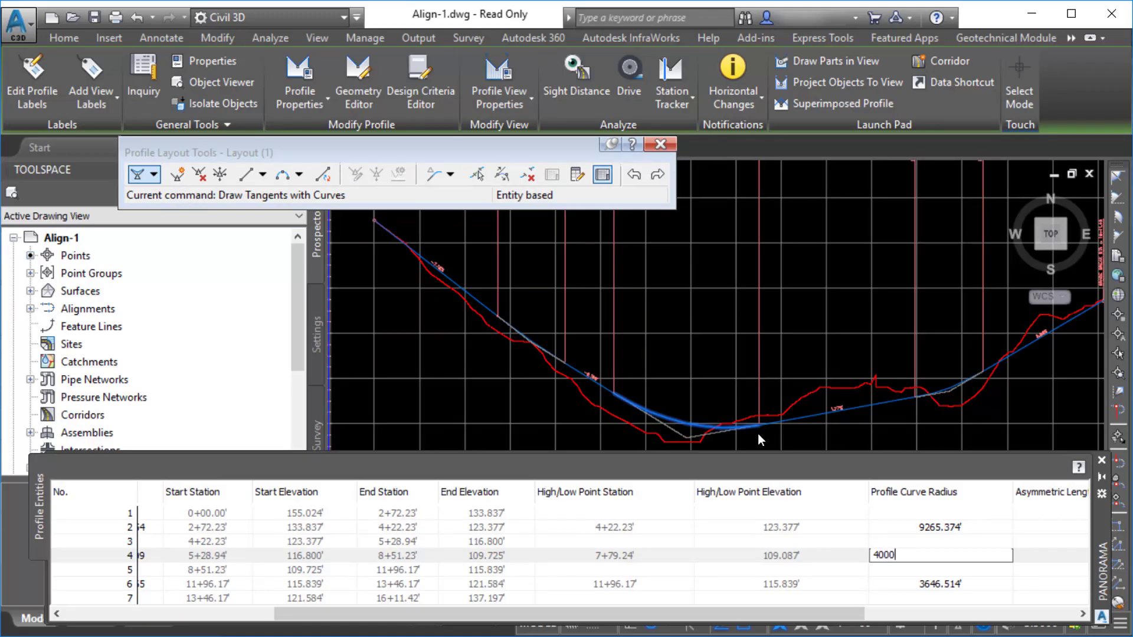
key(Return)
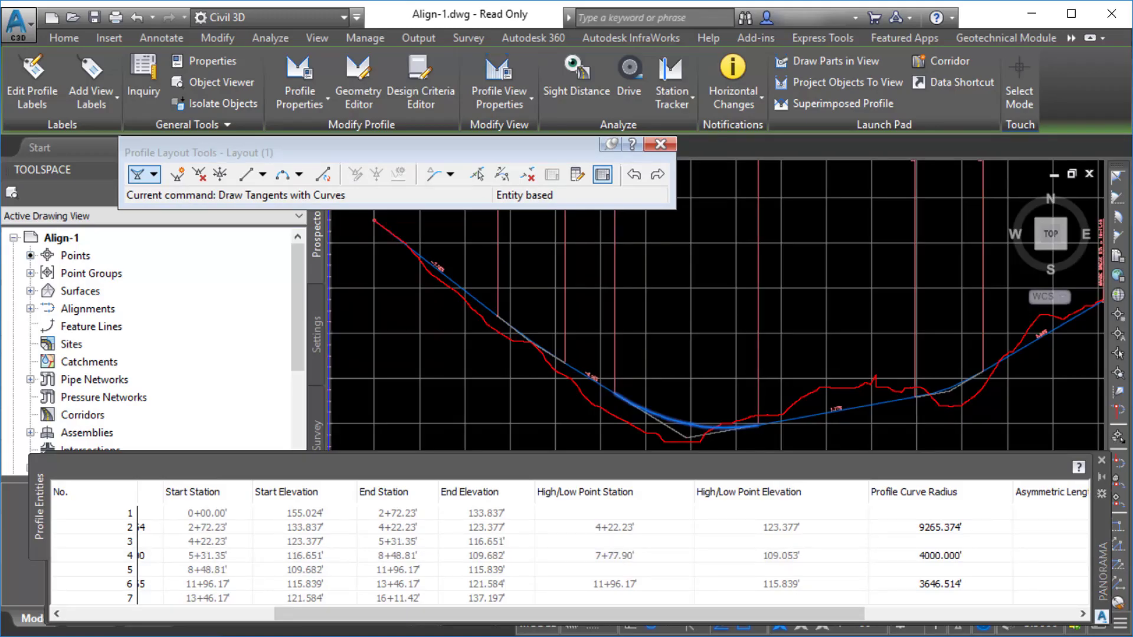
scroll(936, 421, down, 5)
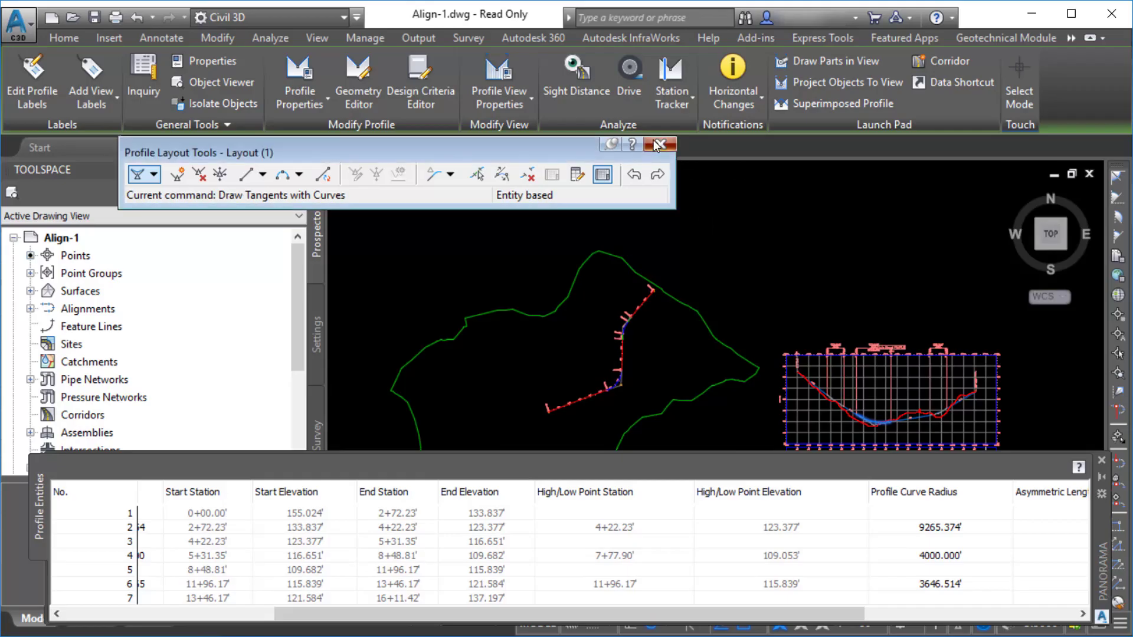
Close the profile layout tools and zoom with ZW to frame the site and profile view
key(Escape)
key(Escape)
text(zw)
key(Return)
click(480, 236)
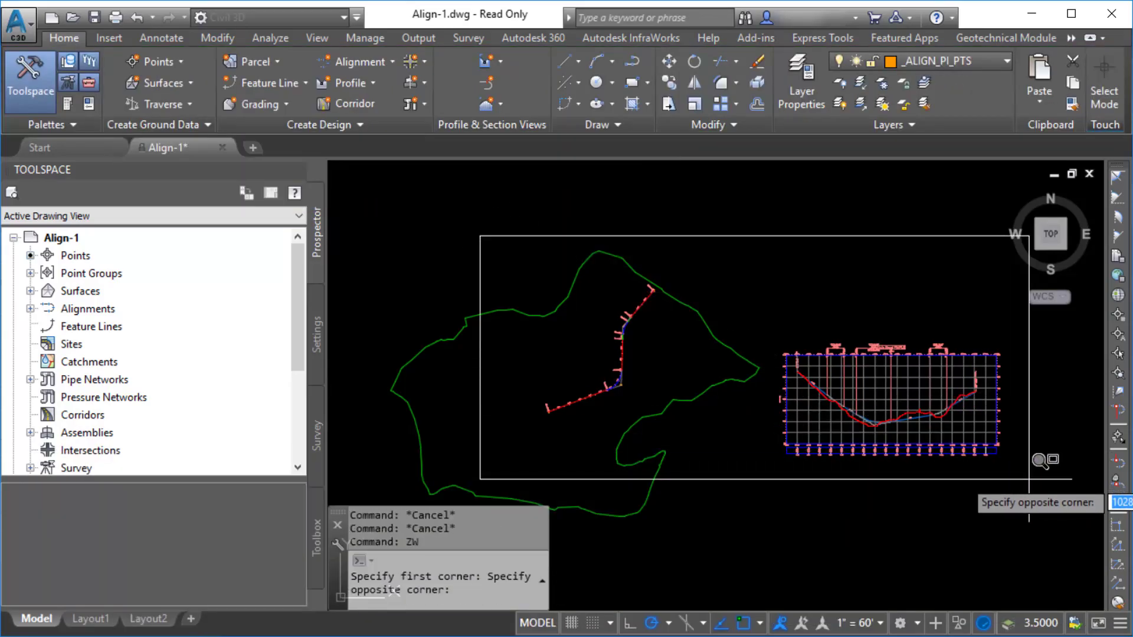